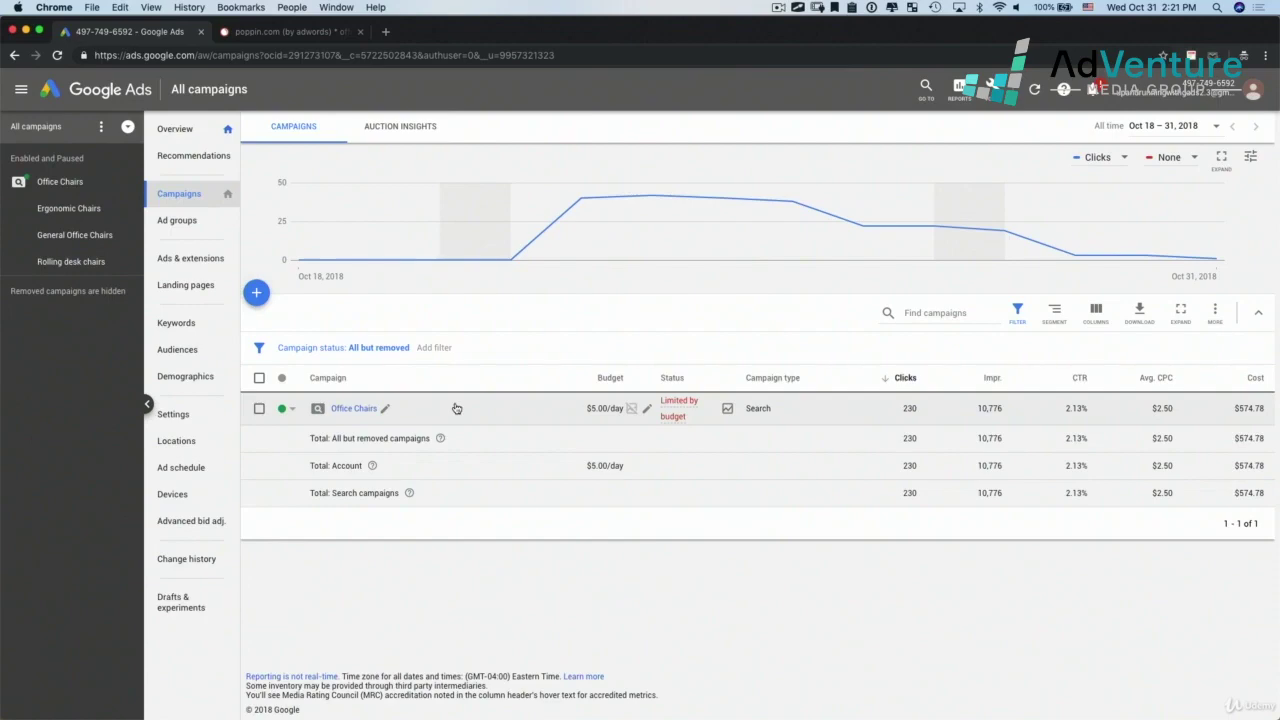
Step: Launch Keyword Planner from the Tools menu and begin a 'Get search volume and forecasts' plan
key("g")
key("t")
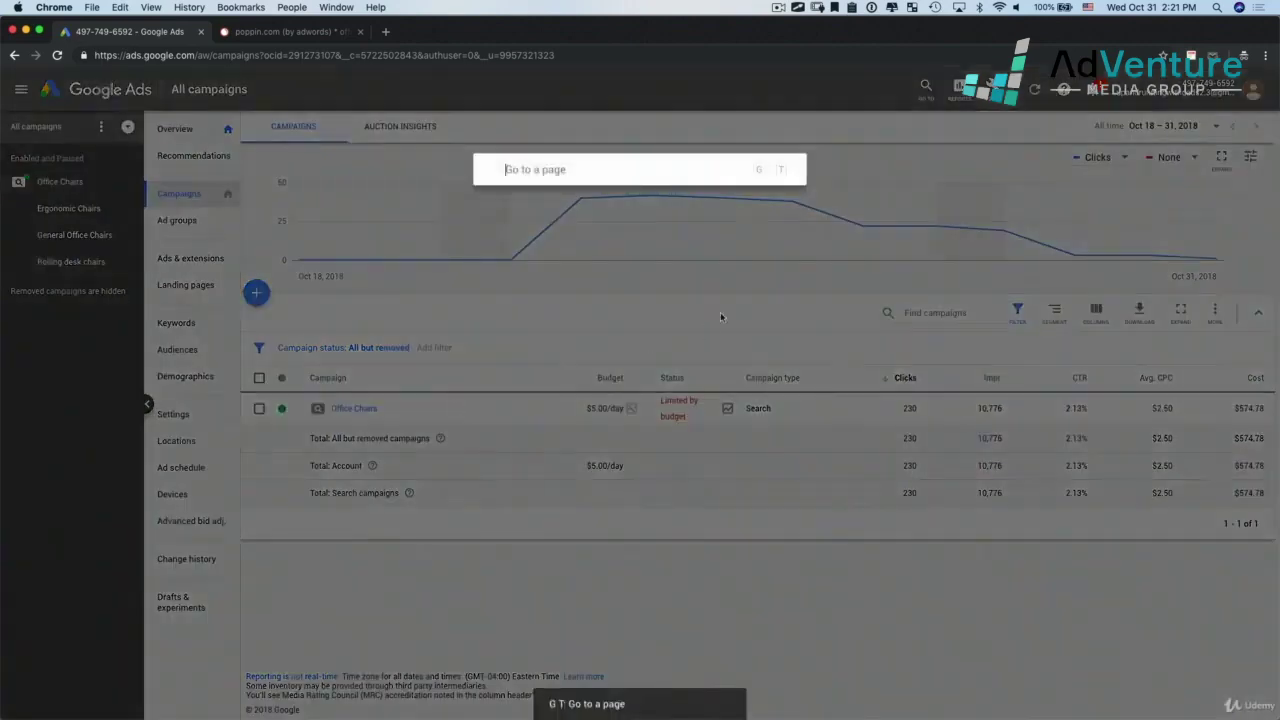
key("Escape")
left_click(992, 88)
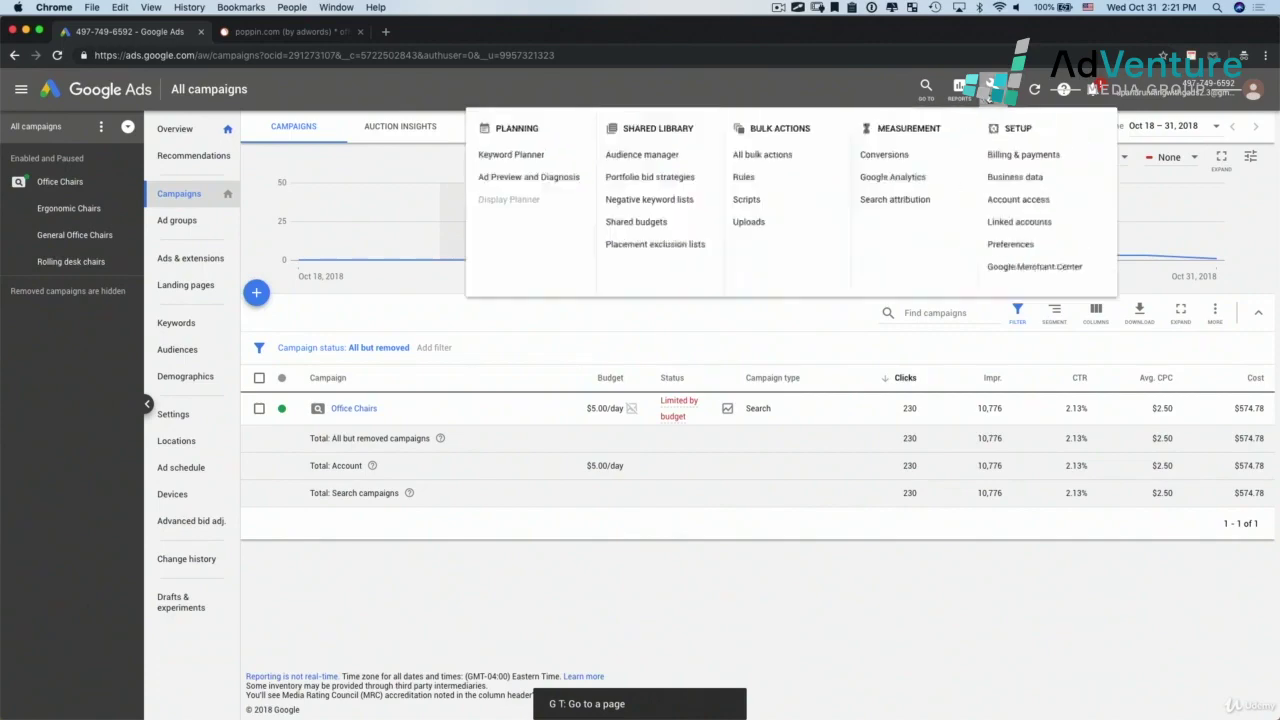
left_click(477, 158)
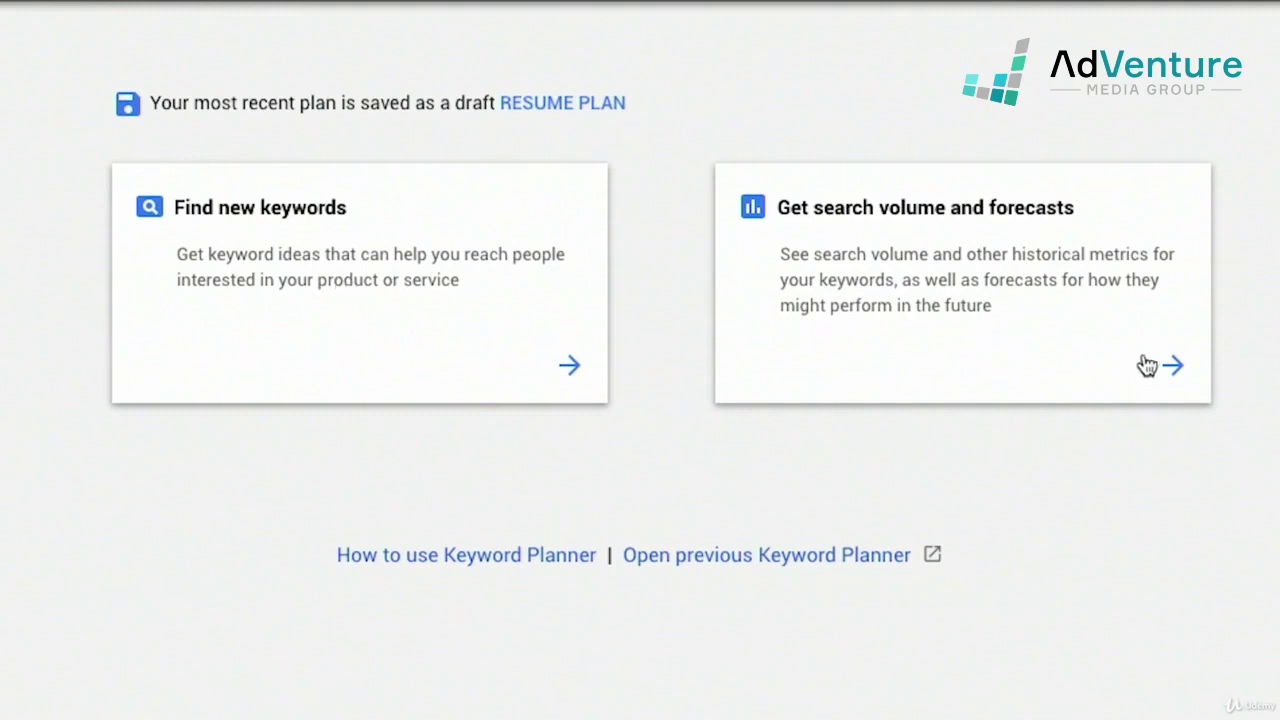
left_click(905, 217)
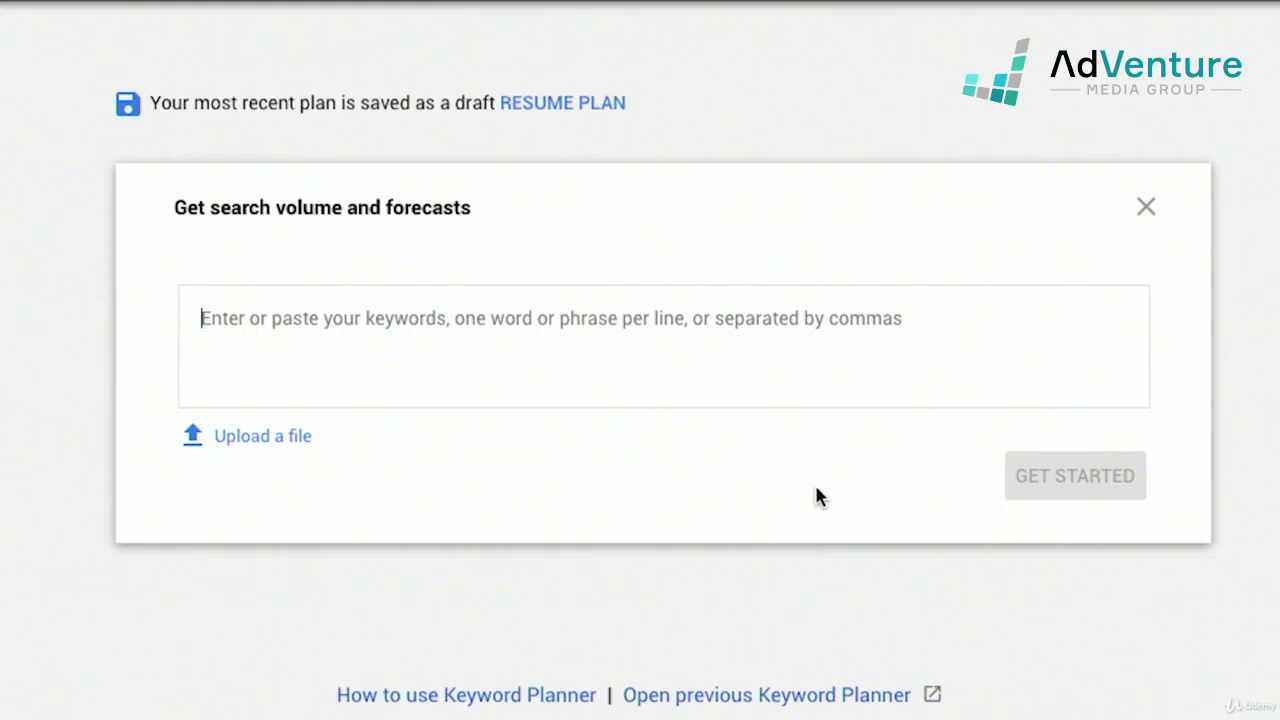
Step: Forecast office chairs, desk chairs, white office chairs, ergonomic office chairs and swivel chairs
type("office")
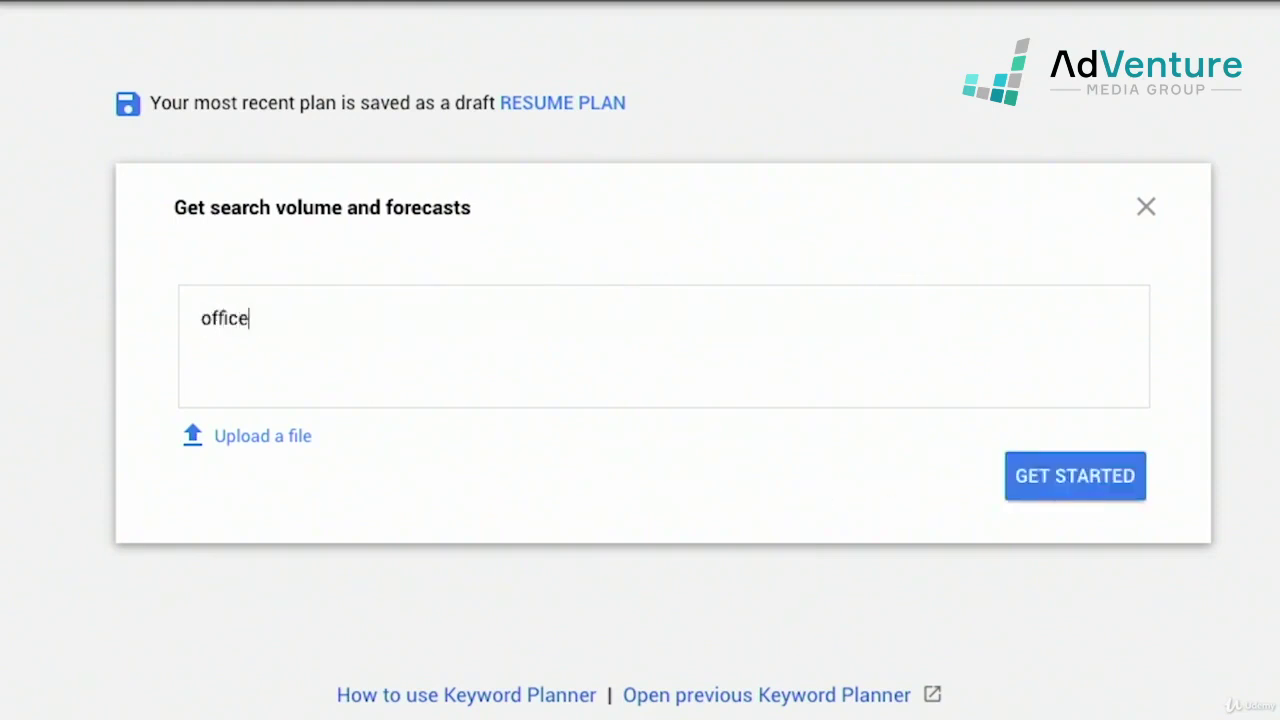
type(" cha")
key("BackSpace")
type("hairs, deks")
key("BackSpace")
key("BackSpace")
type("sk c")
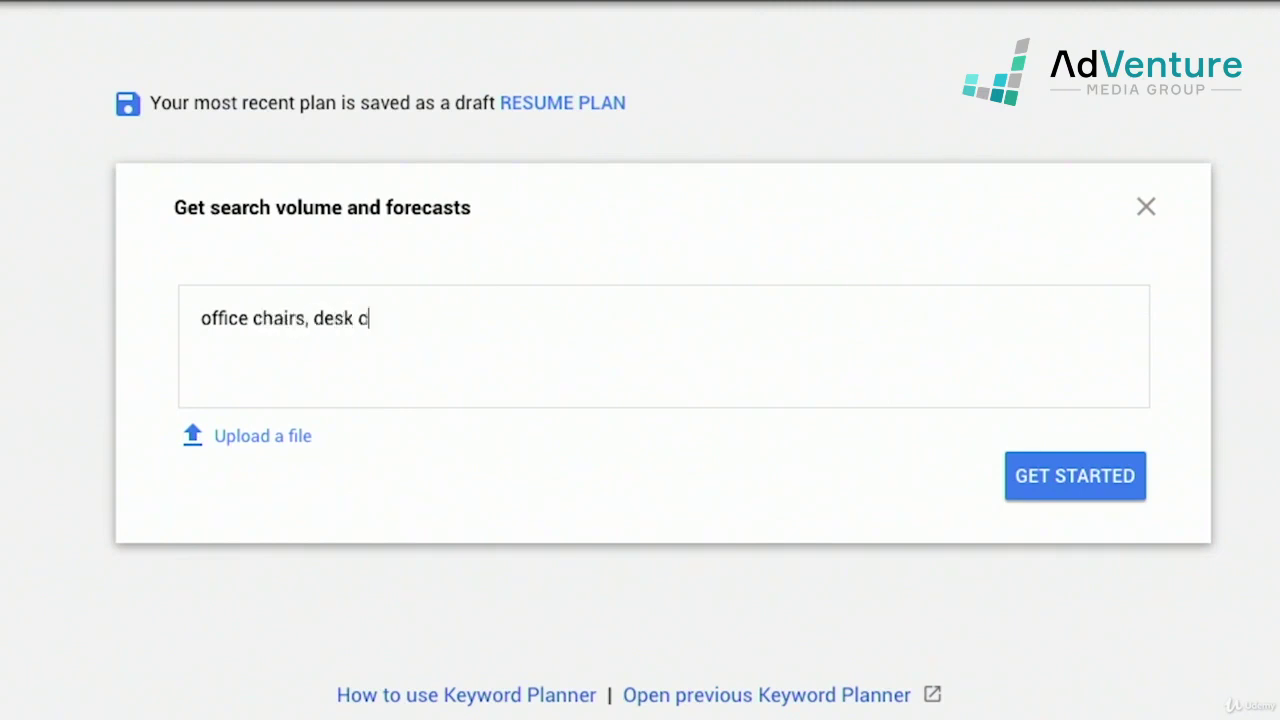
type("hairs, ")
type("white office ")
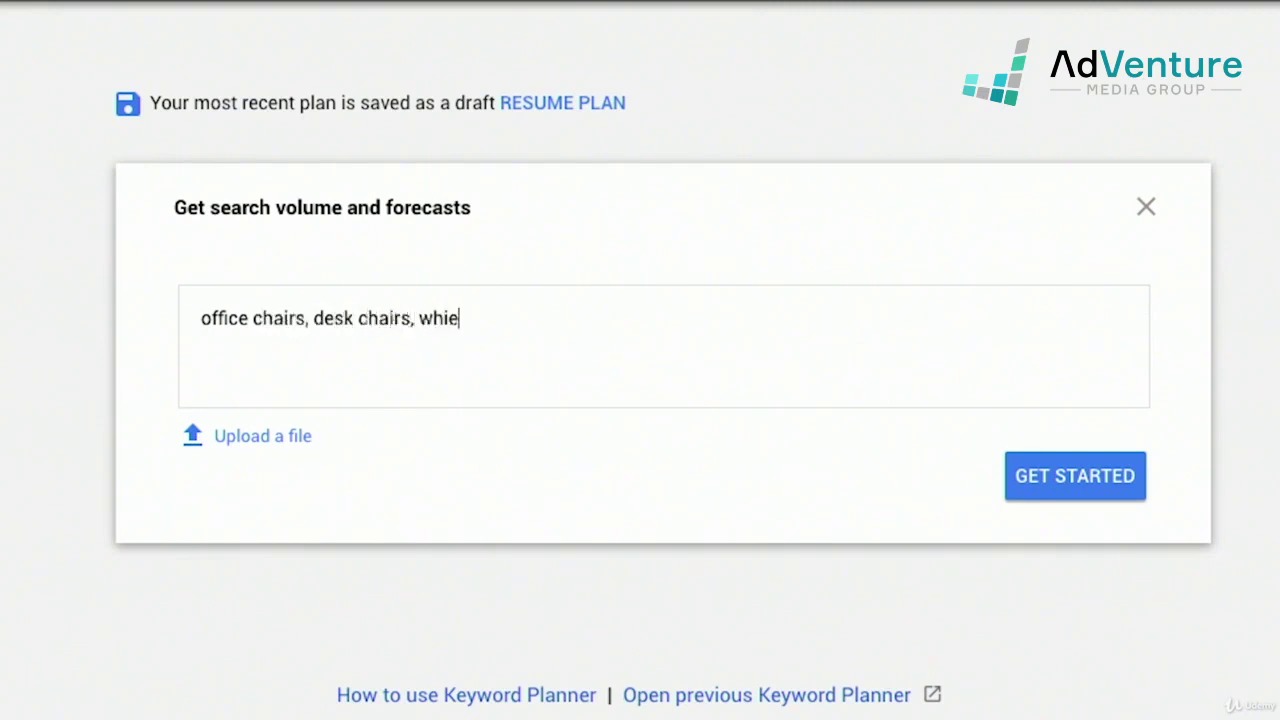
type("chair")
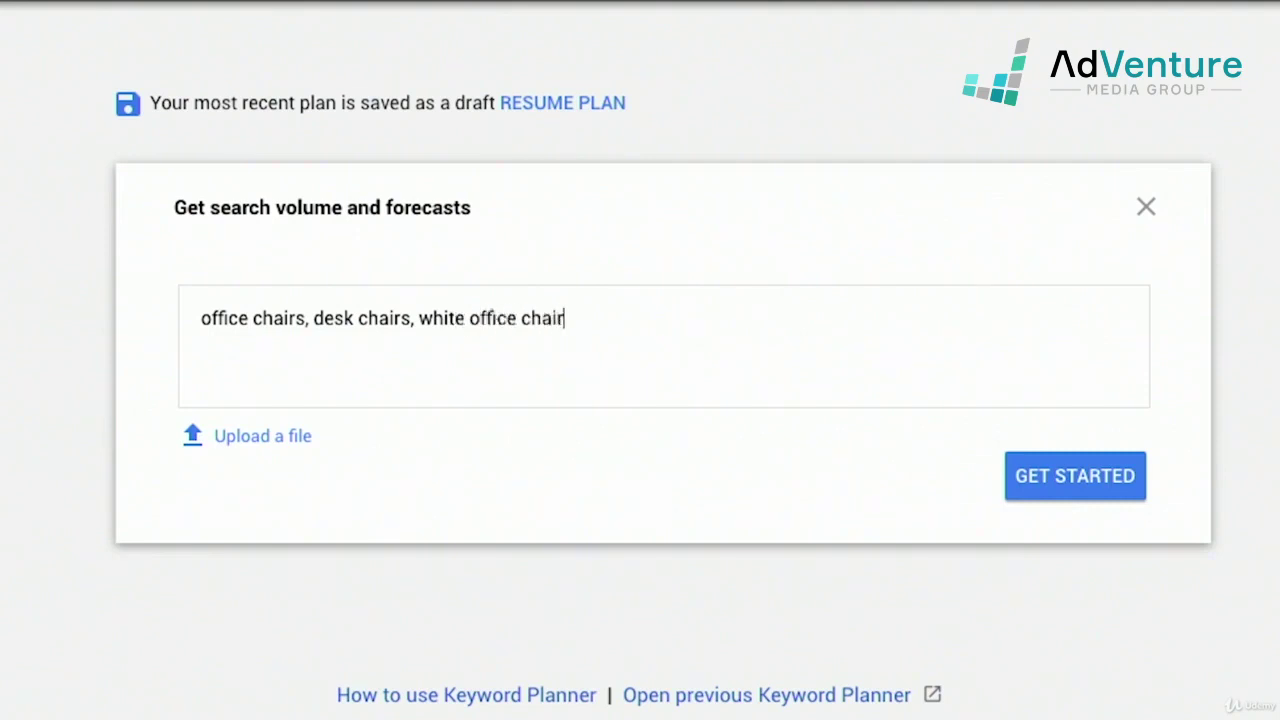
type("s, ergonomic")
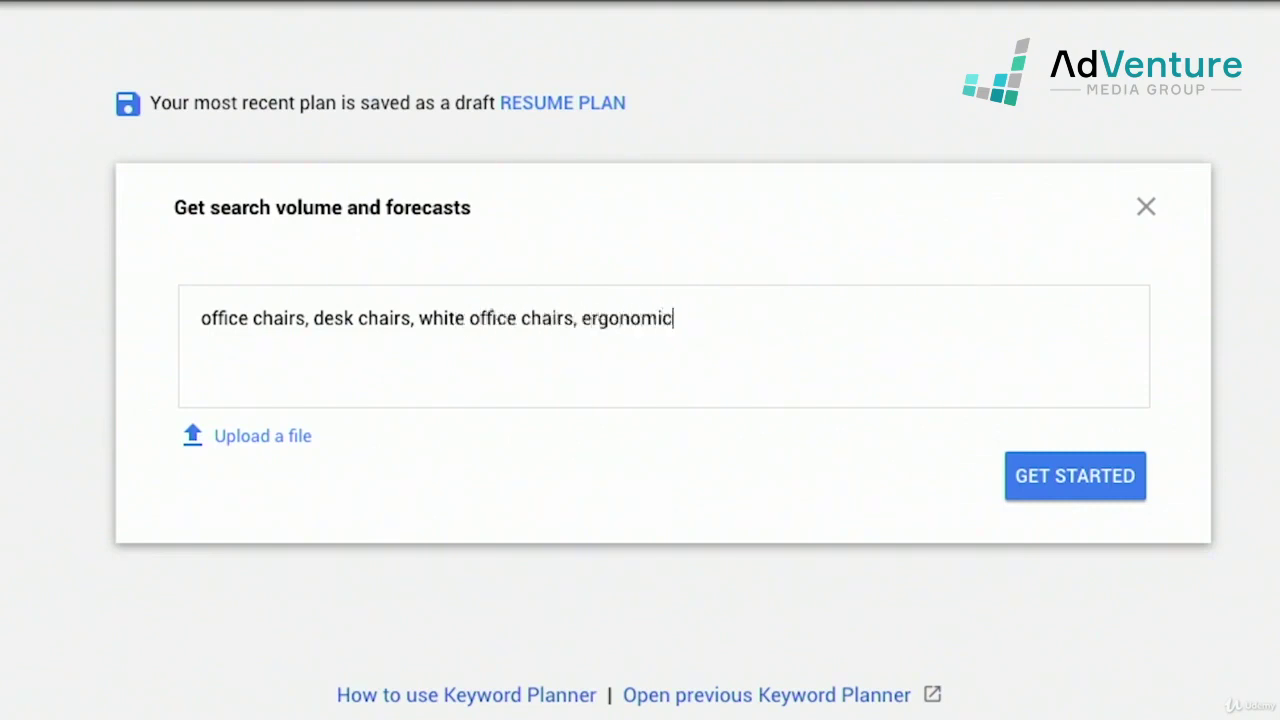
type(" office chairs, ")
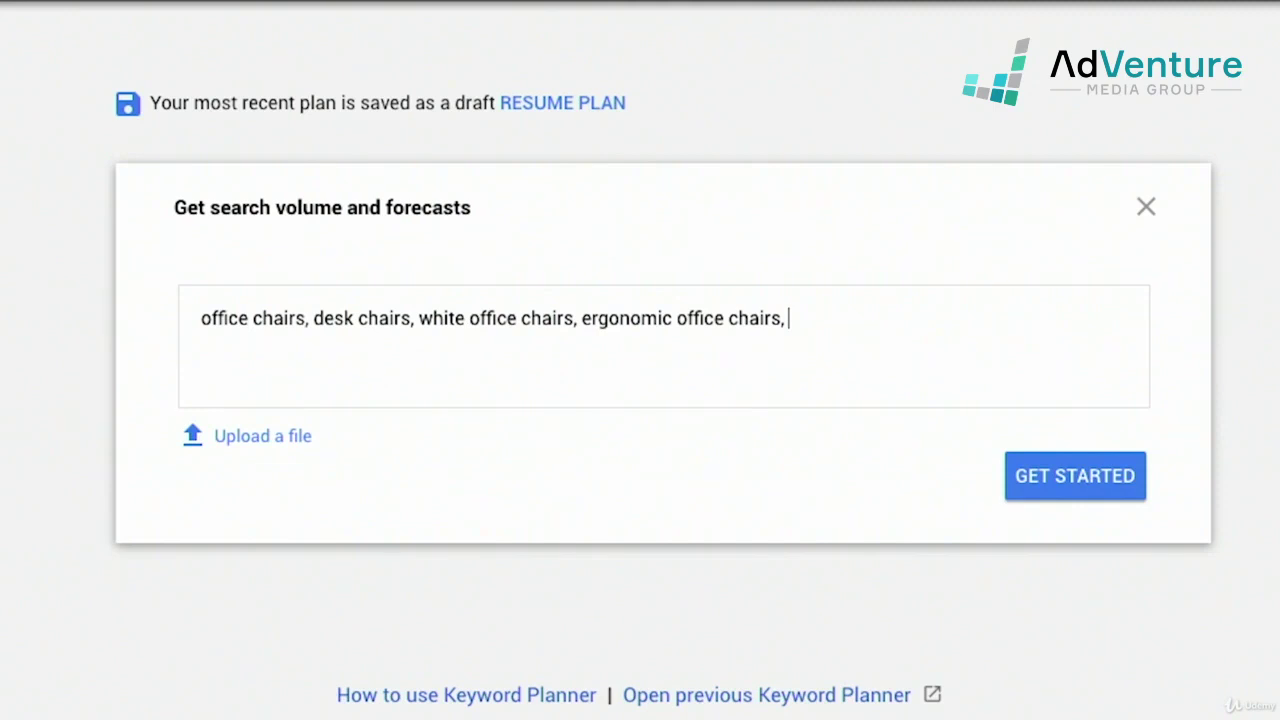
type("w")
key("BackSpace")
type("=sw")
key("BackSpace")
key("BackSpace")
key("BackSpace")
type("swivel chairs")
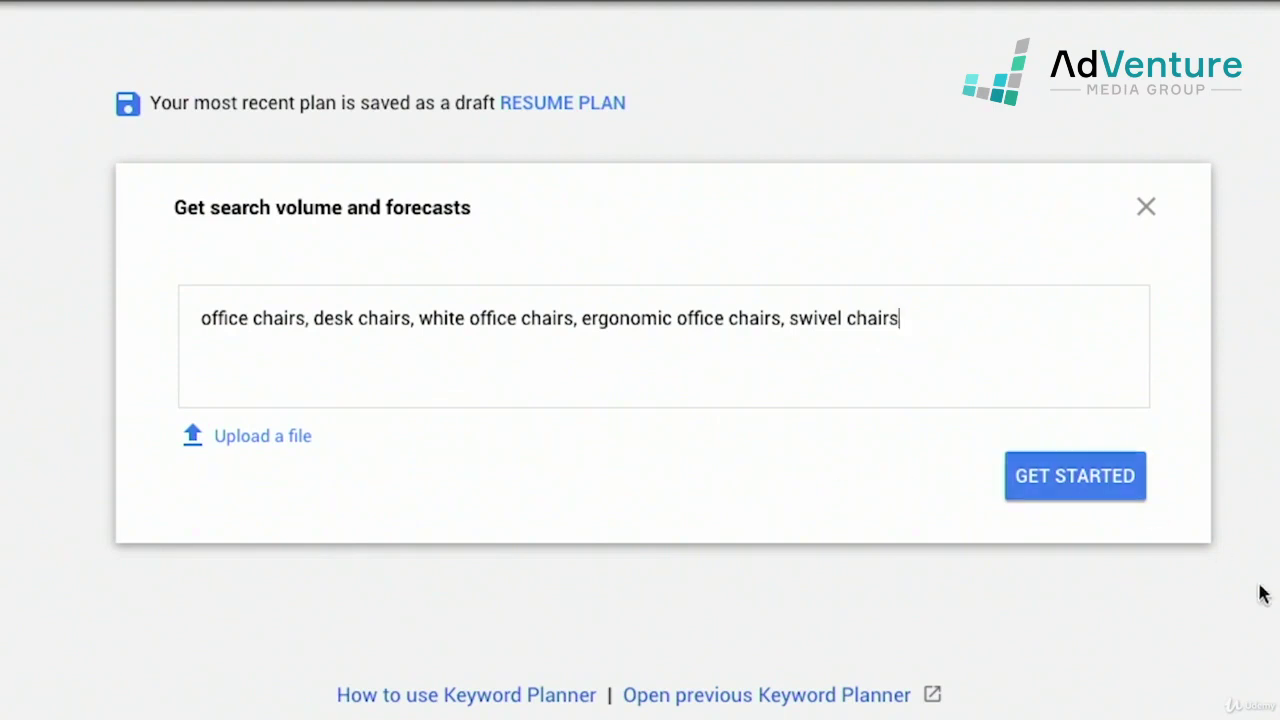
left_click(1100, 508)
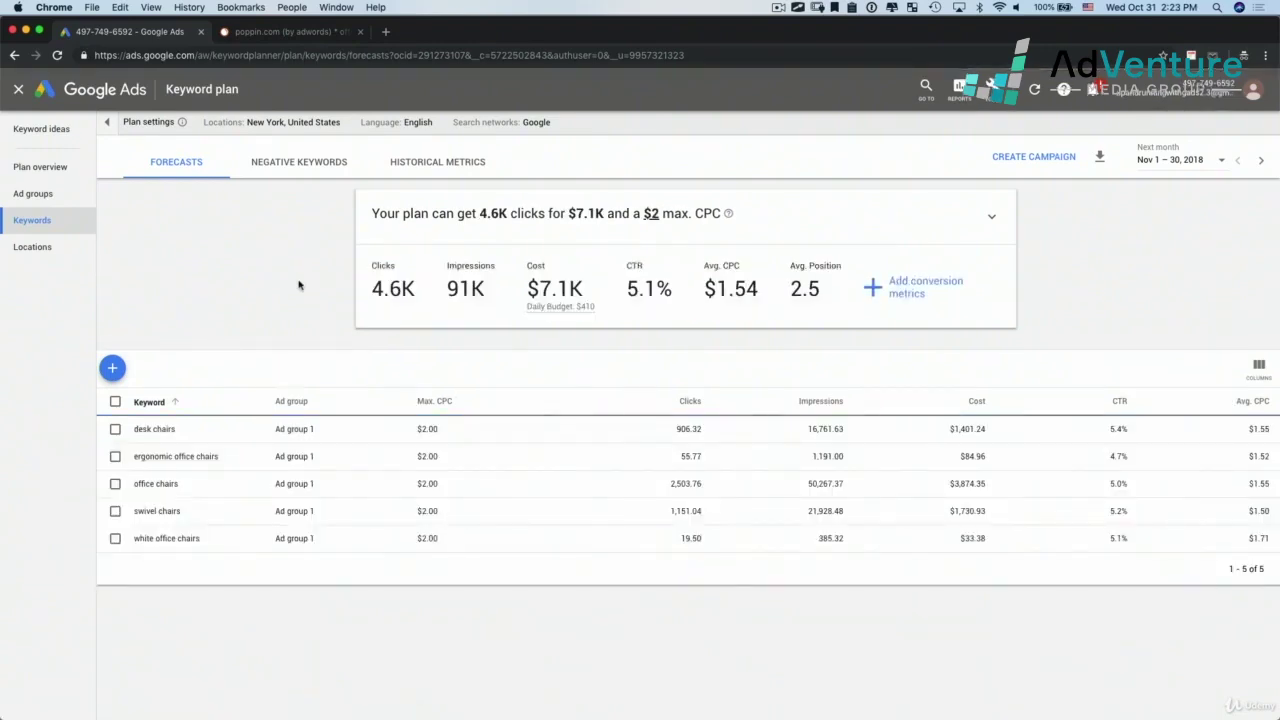
Step: Replace New York with United States as the plan's targeted location and save
mouse_move(291, 123)
left_click(348, 125)
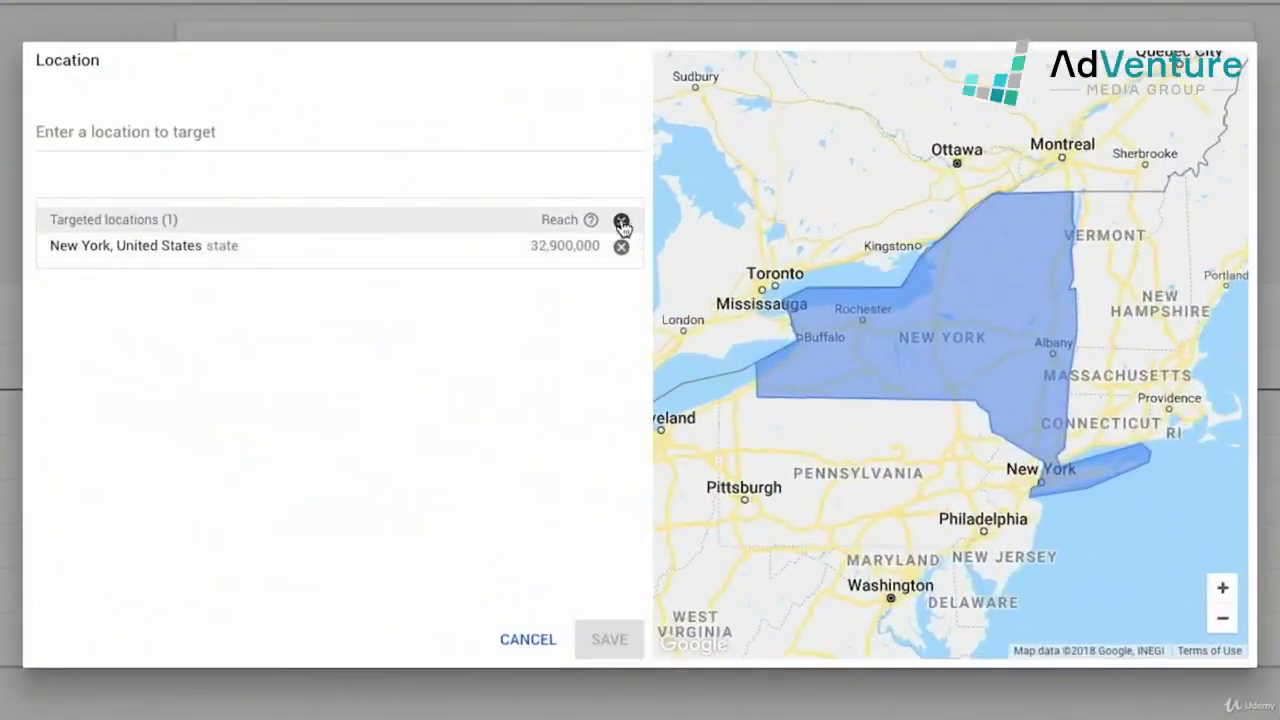
left_click(621, 222)
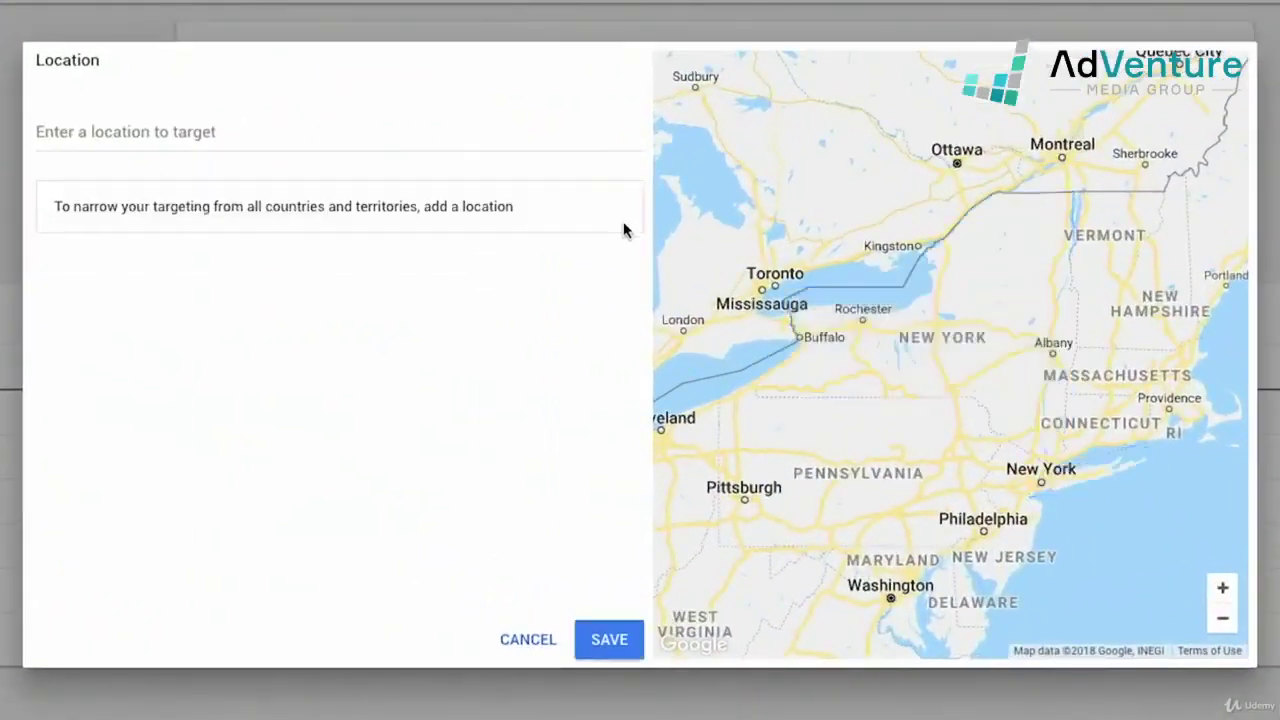
left_click(210, 140)
type("united s")
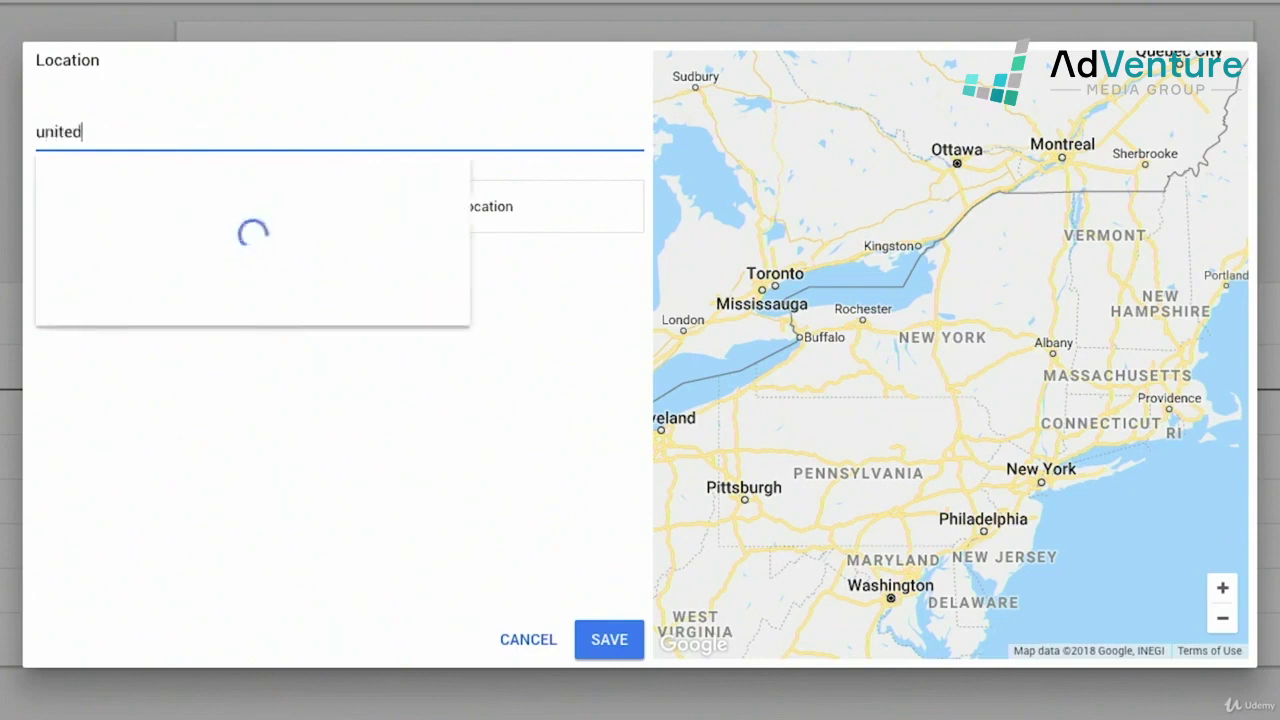
left_click(628, 193)
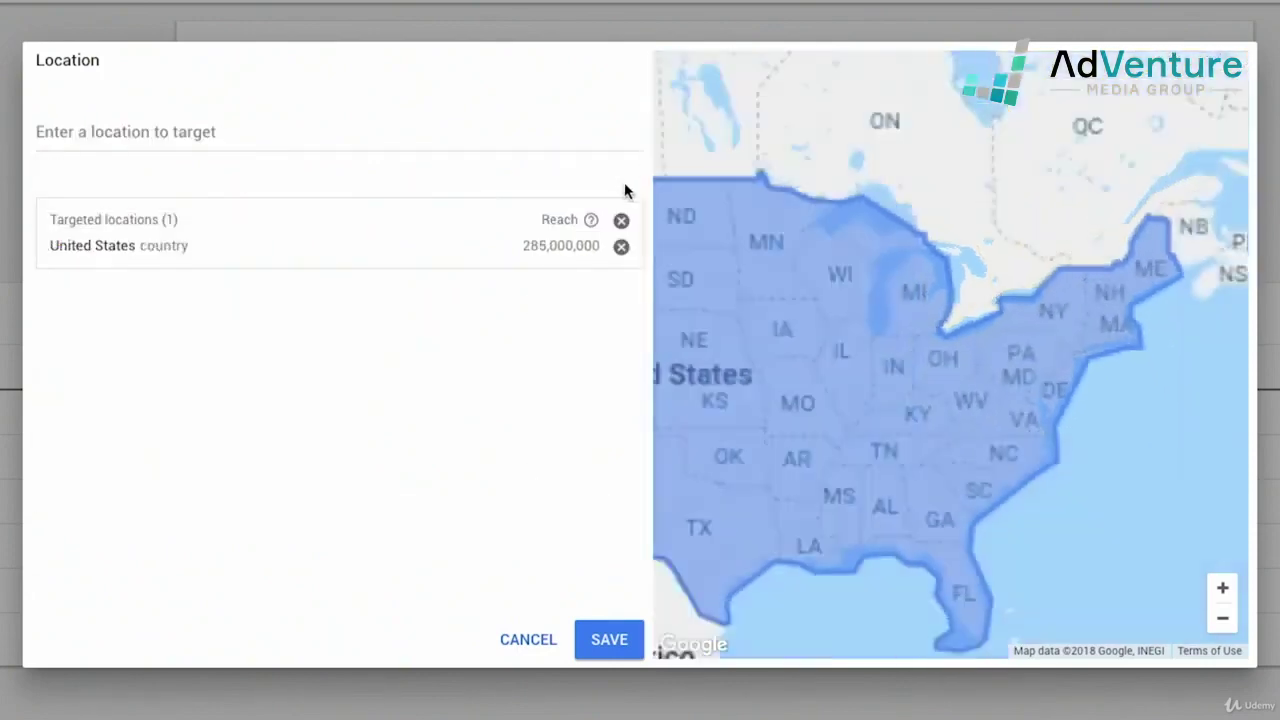
left_click(616, 636)
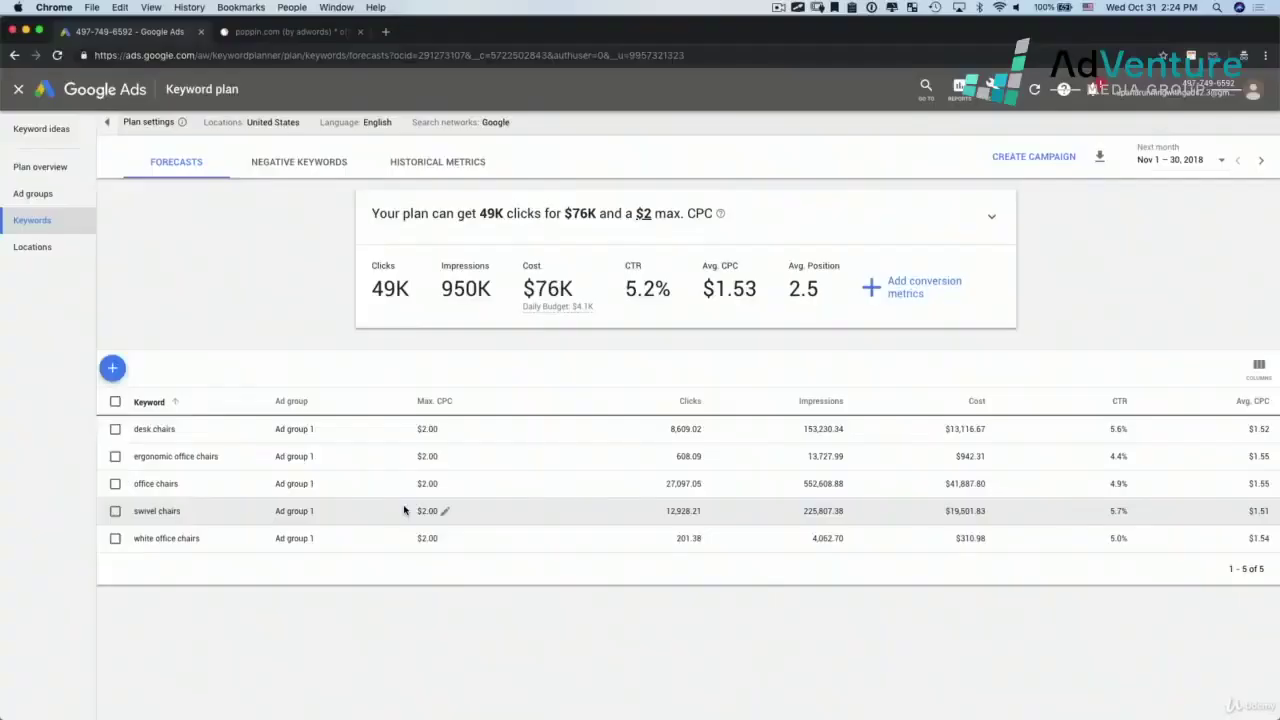
Step: Sort keywords by clicks and set the office chairs max CPC bid to $0.30
left_click(690, 401)
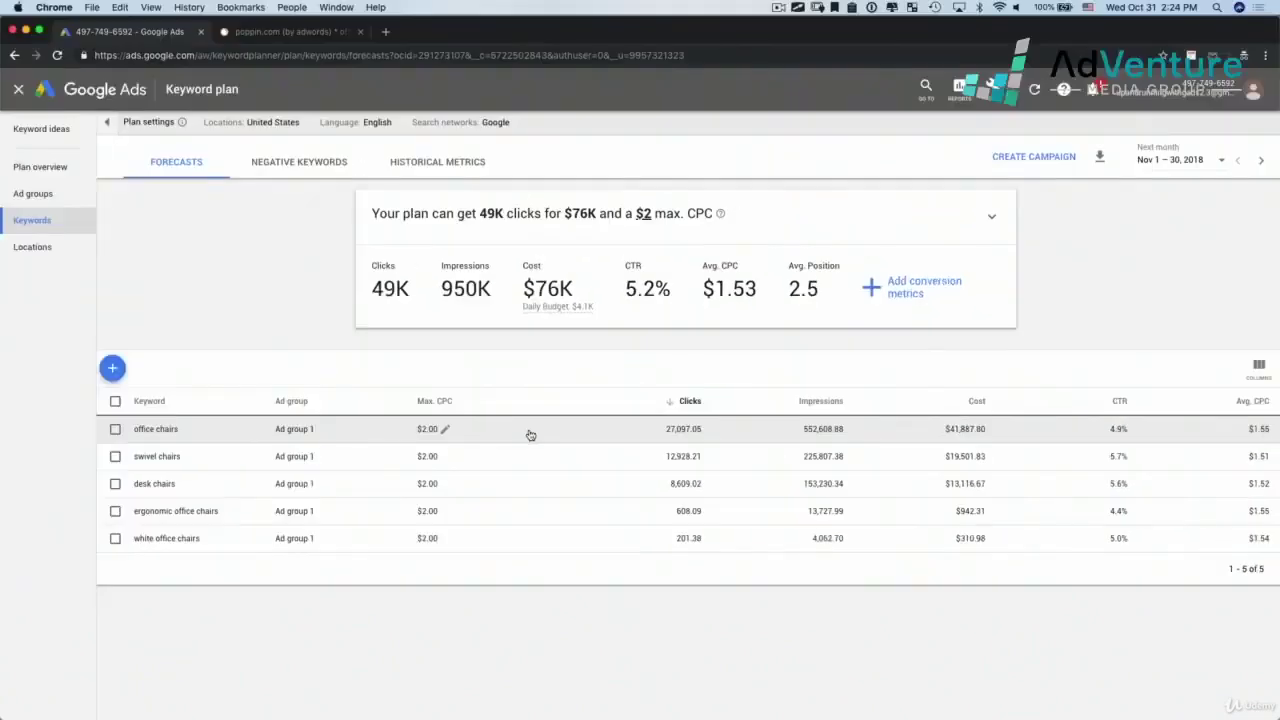
left_click(443, 432)
left_click(447, 455)
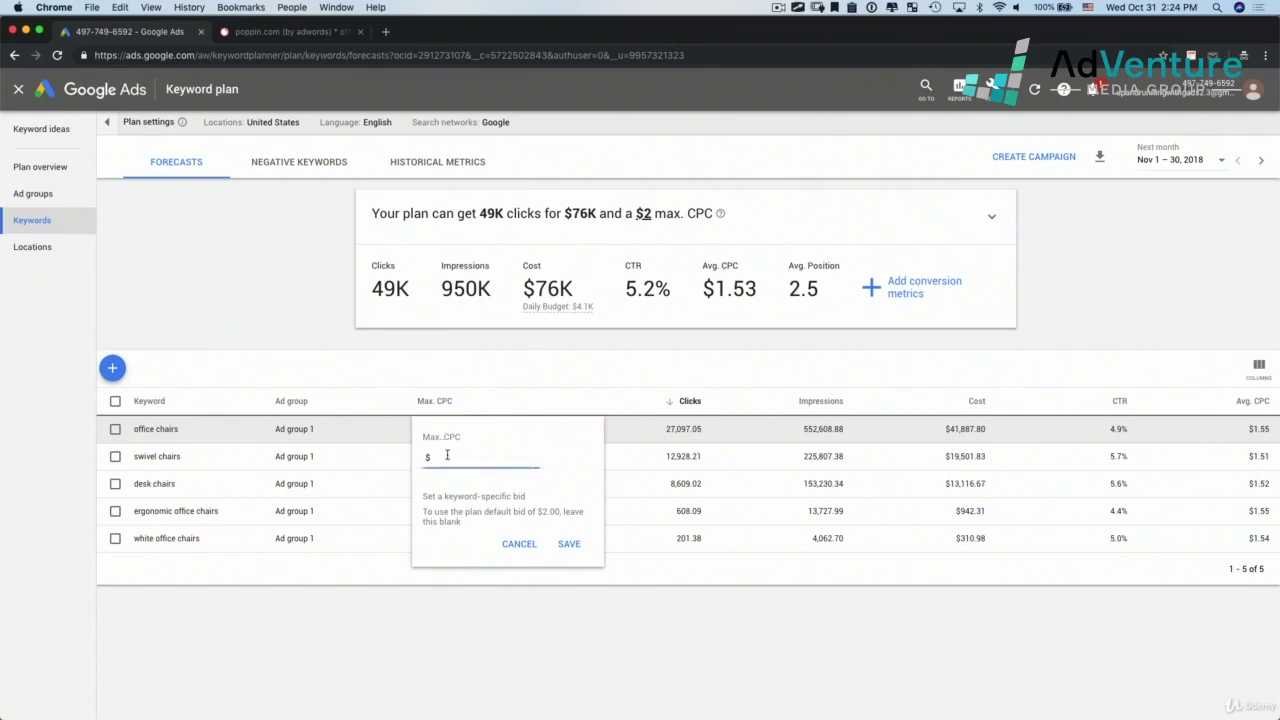
type("4")
left_click(568, 544)
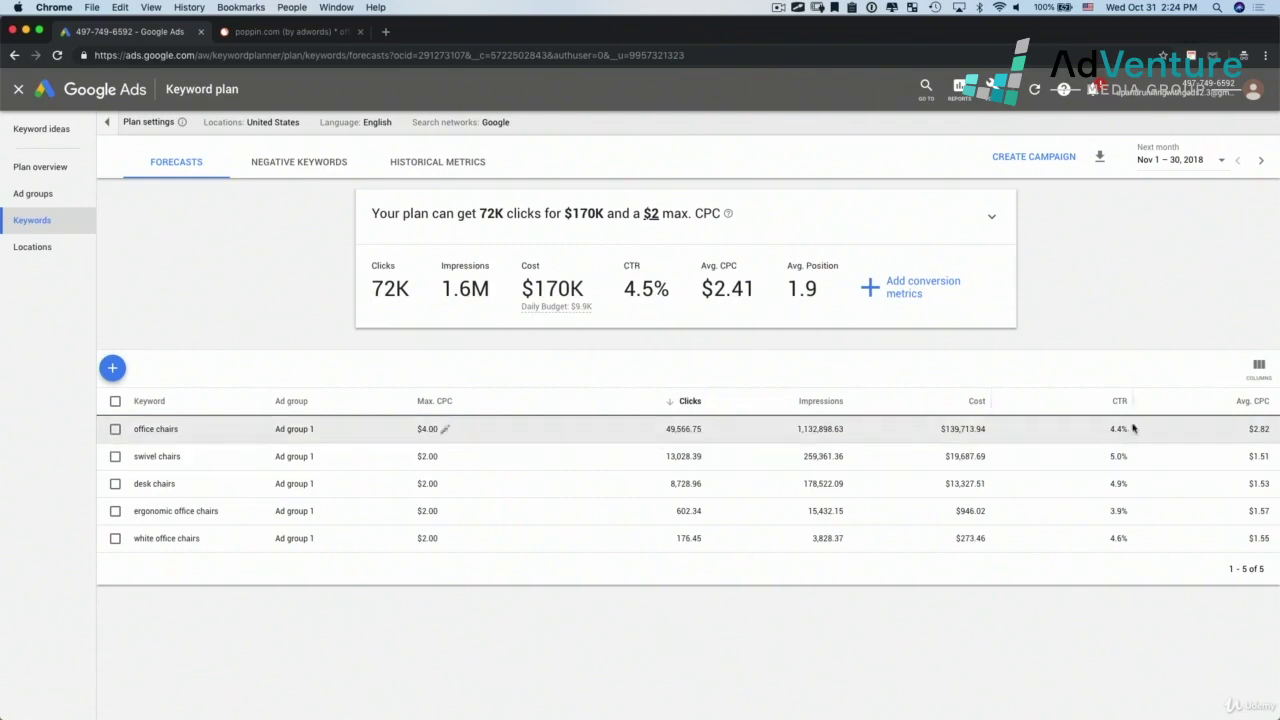
left_click_drag(941, 431, 978, 432)
left_click(445, 429)
double_click(445, 456)
type("0.30")
left_click(569, 543)
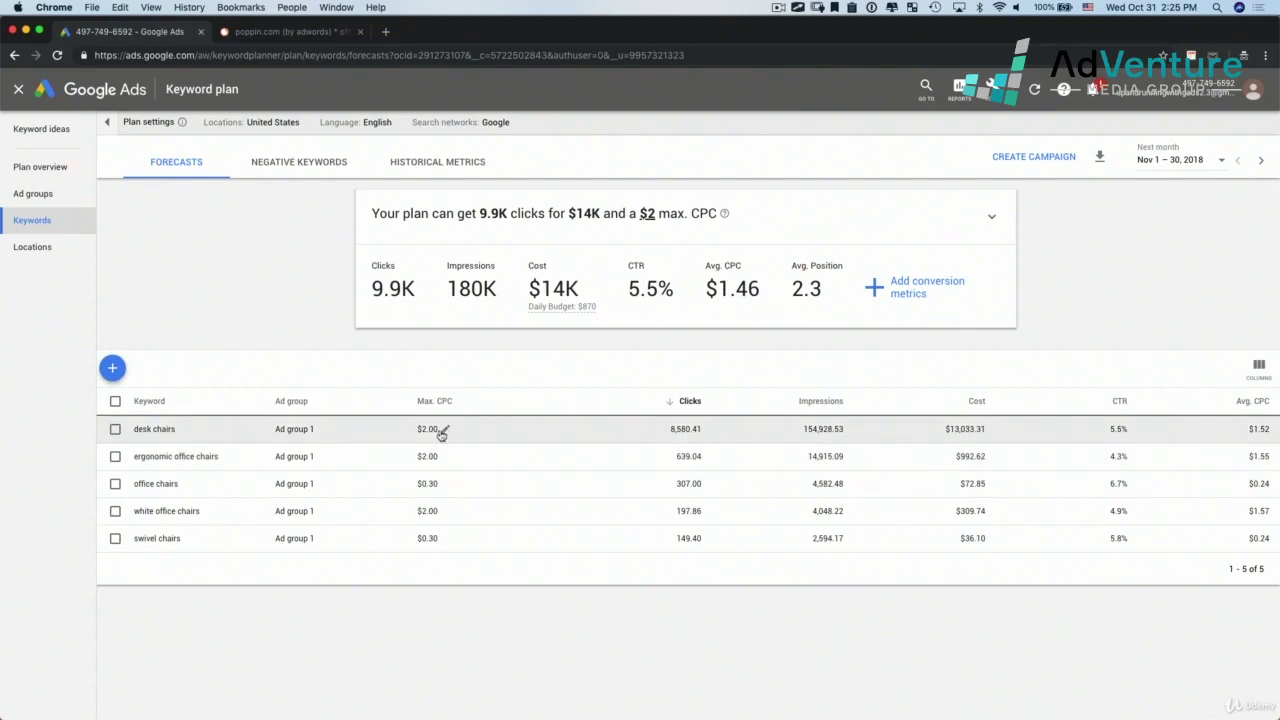
Step: Set the desk chairs max CPC bid to $1.00
left_click(441, 432)
left_click(460, 459)
type("1")
left_click(569, 543)
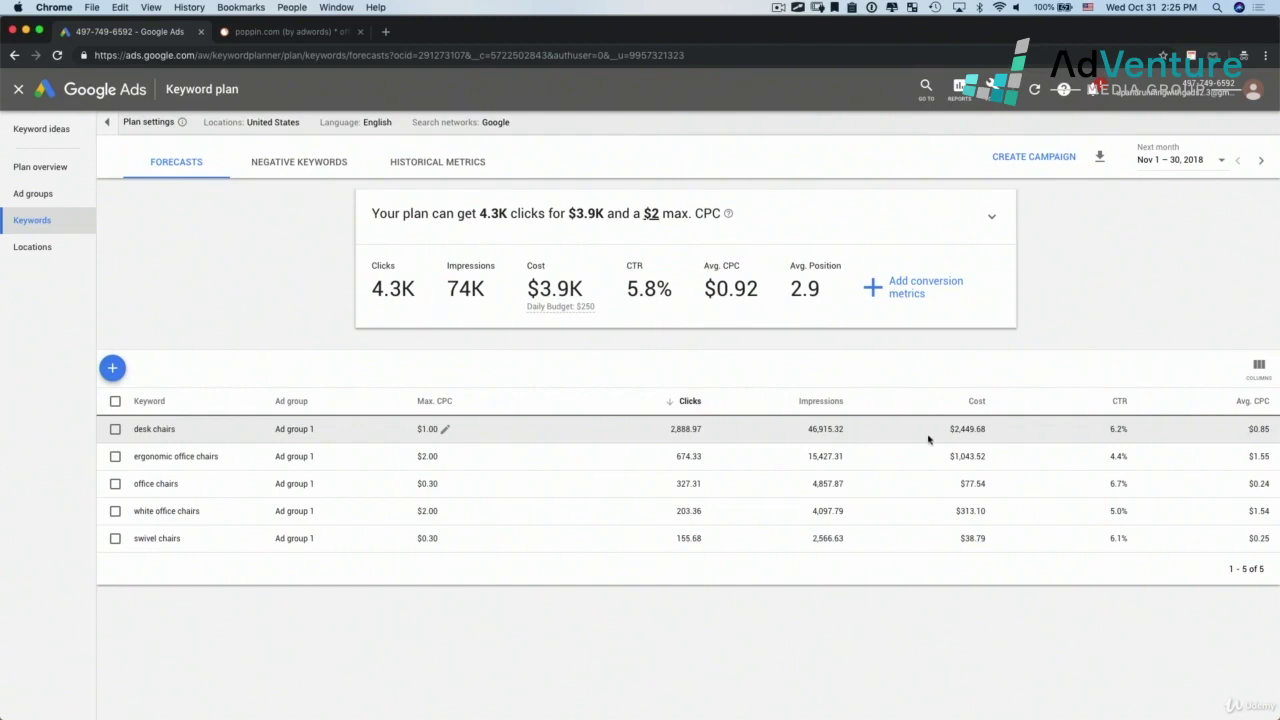
left_click_drag(944, 432, 999, 429)
left_click(999, 429)
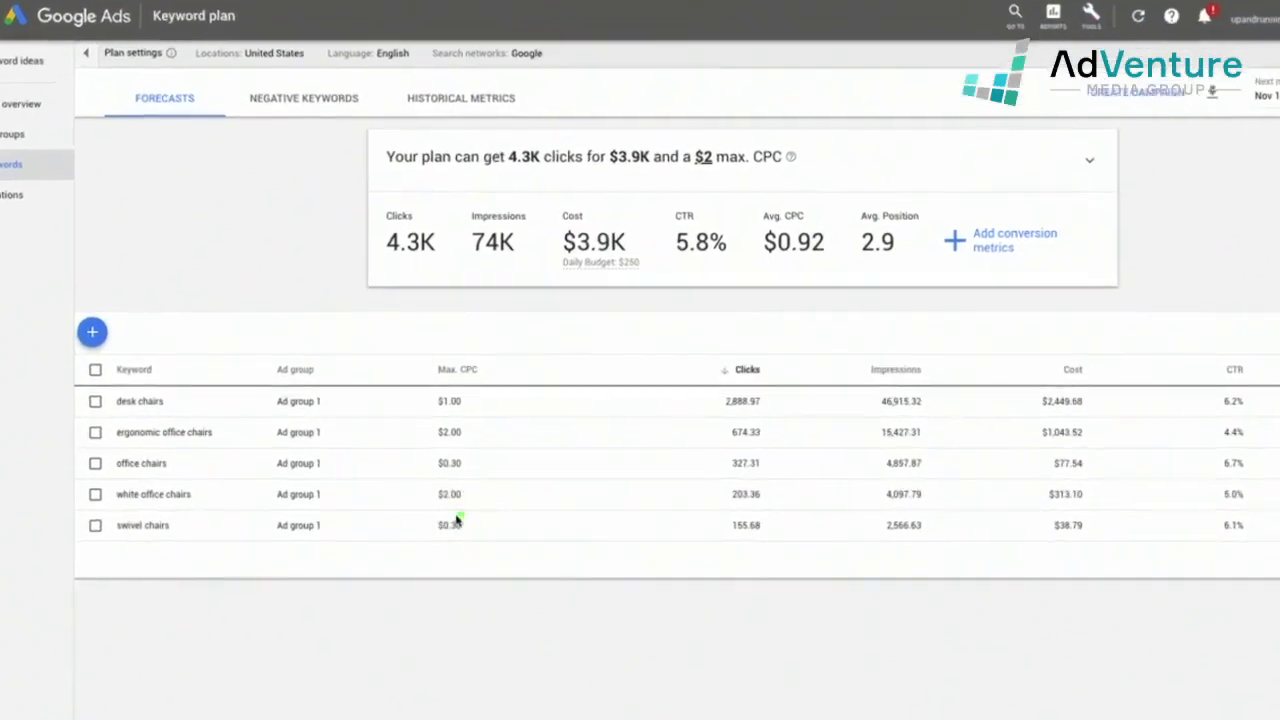
mouse_move(457, 519)
left_mouse_down()
mouse_move(444, 516)
mouse_move(443, 533)
mouse_move(479, 536)
left_mouse_up()
mouse_move(538, 372)
left_mouse_down()
mouse_move(523, 371)
mouse_move(526, 406)
mouse_move(549, 375)
mouse_move(494, 386)
left_mouse_up()
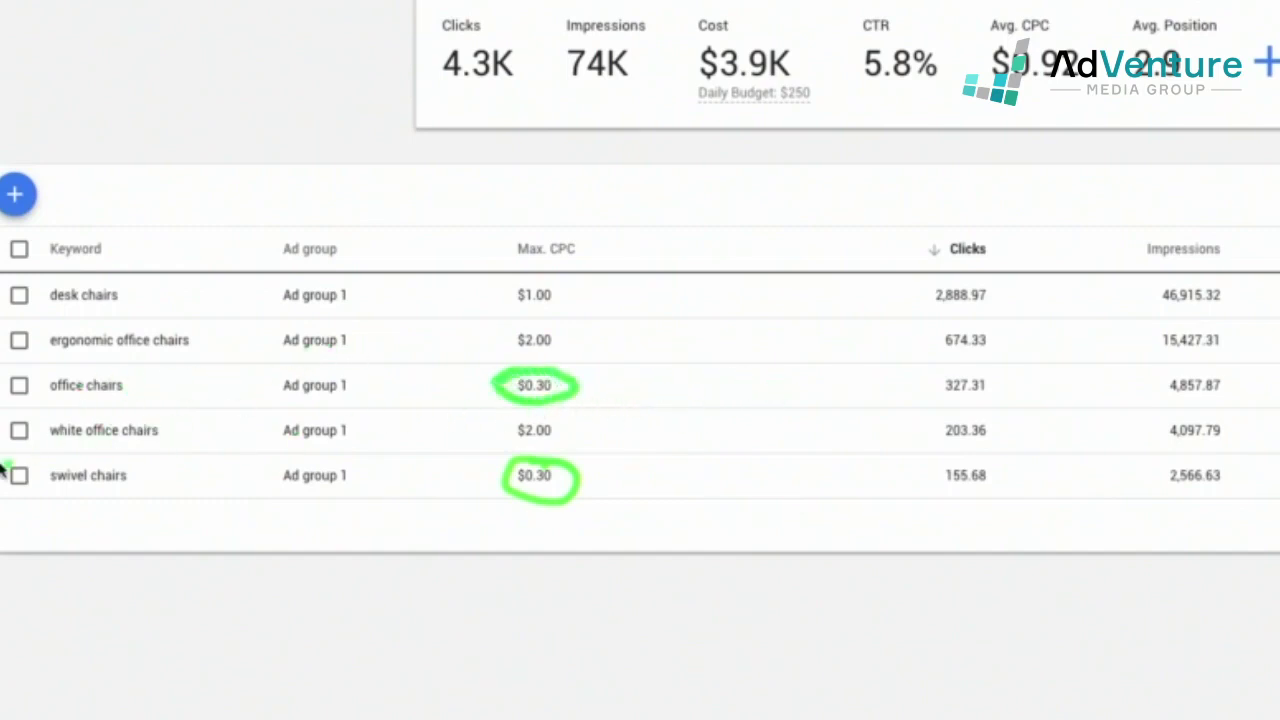
mouse_move(971, 383)
left_mouse_down()
mouse_move(929, 394)
mouse_move(1002, 382)
left_mouse_up()
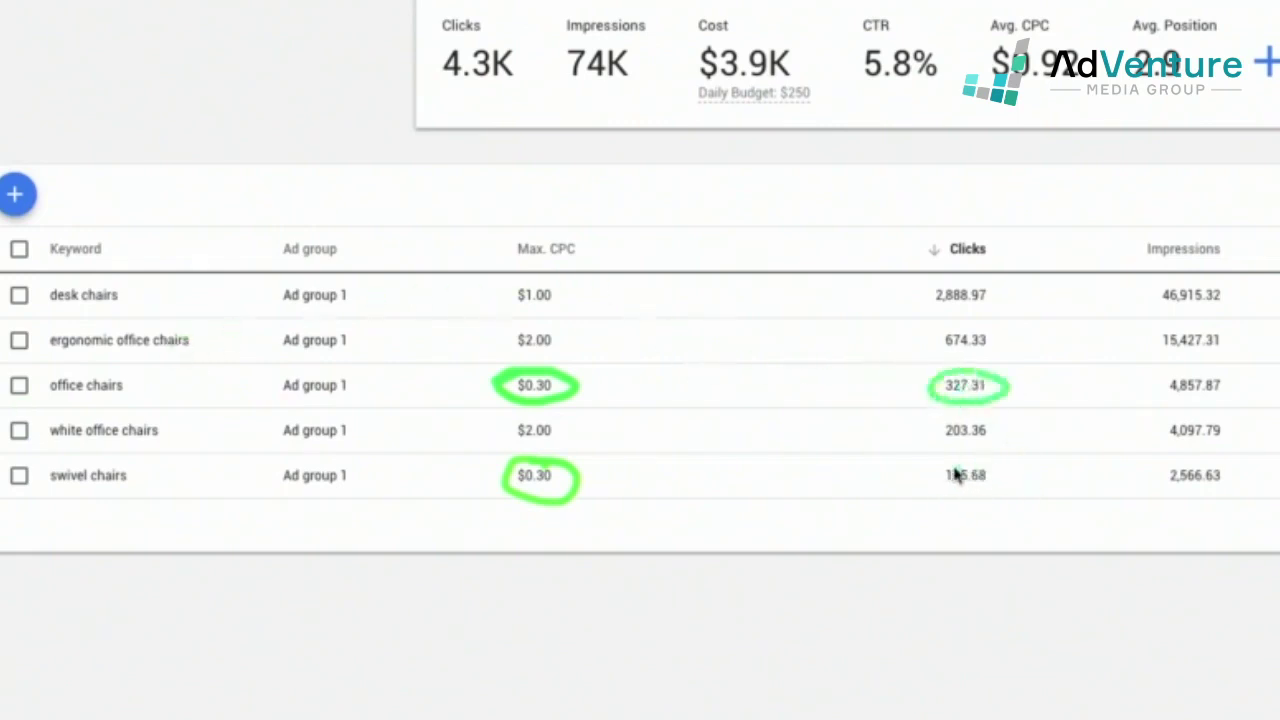
mouse_move(962, 459)
left_mouse_down()
mouse_move(937, 494)
mouse_move(1005, 463)
left_mouse_up()
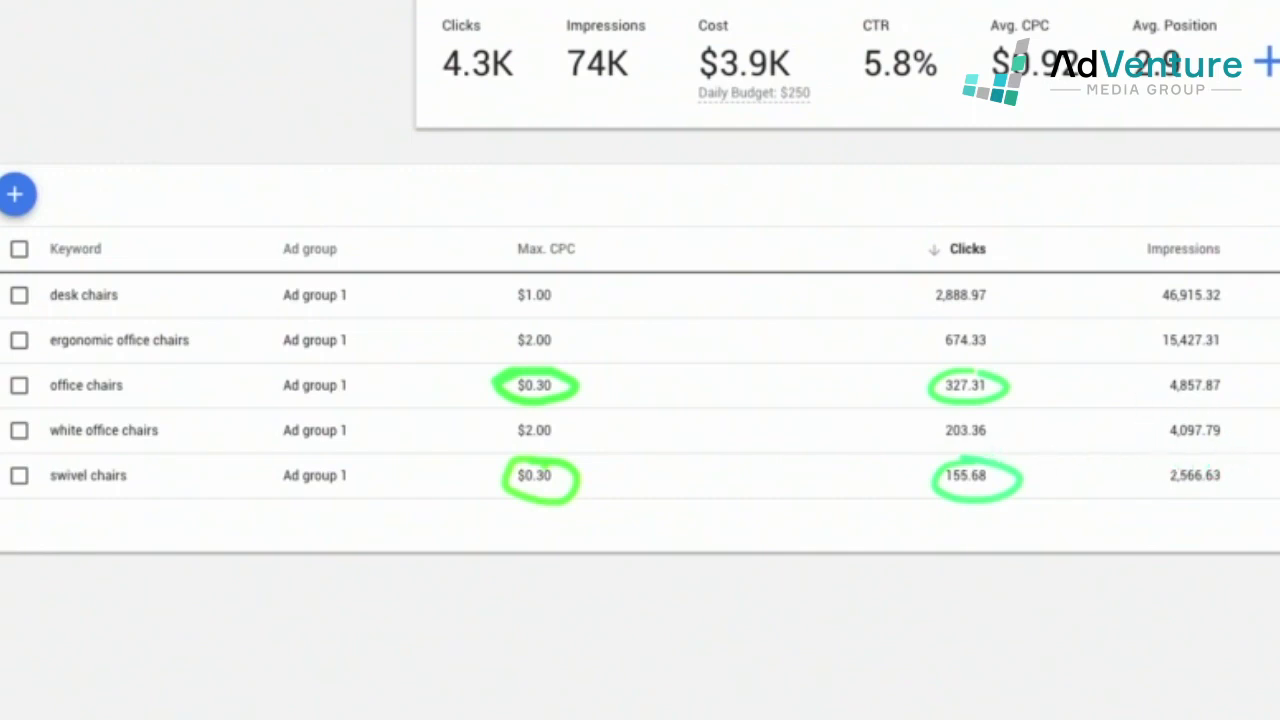
mouse_move(1145, 506)
left_mouse_down()
mouse_move(1110, 525)
mouse_move(1180, 510)
left_mouse_up()
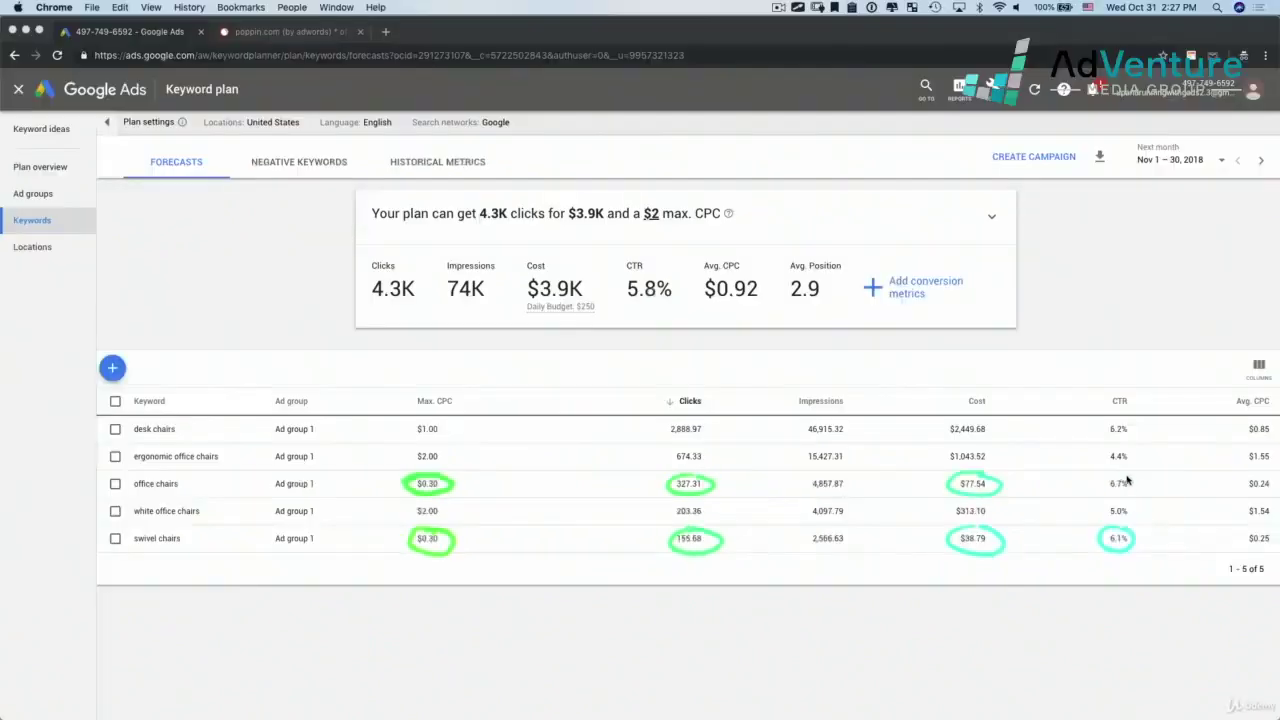
left_click_drag(1126, 475, 1122, 477)
mouse_move(1262, 545)
left_mouse_down()
mouse_move(1266, 560)
mouse_move(1268, 532)
left_mouse_up()
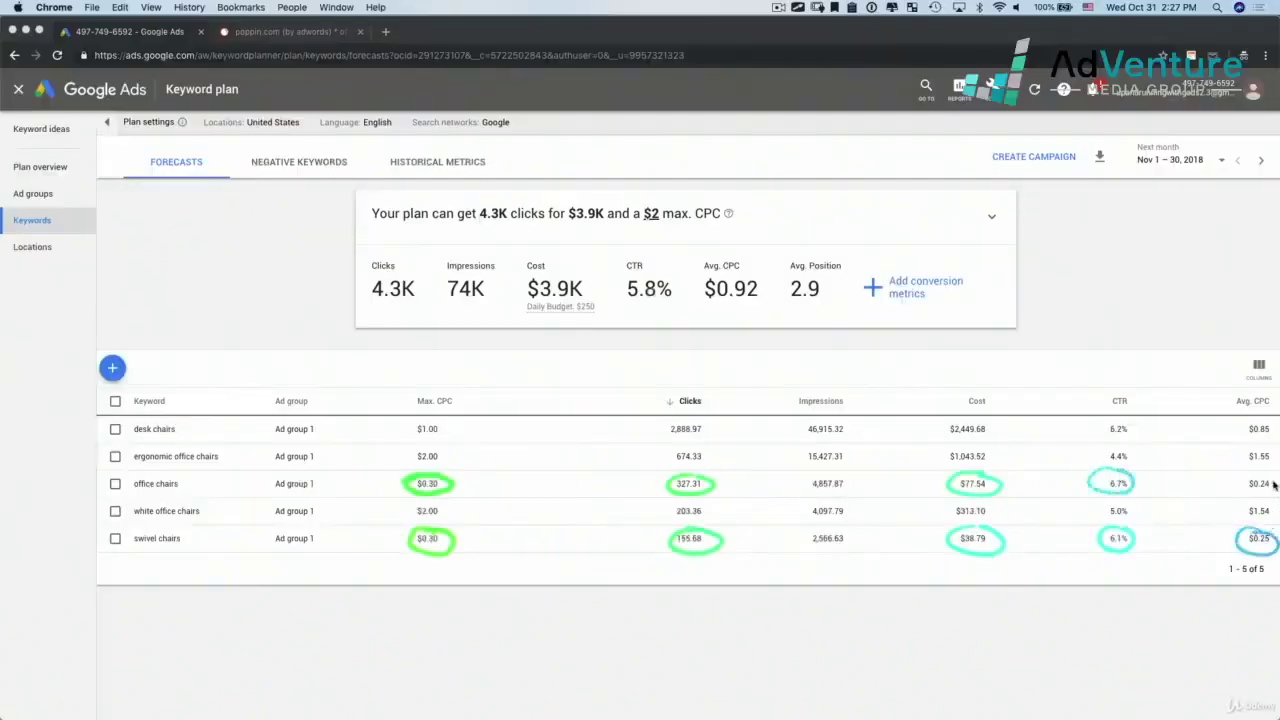
left_click_drag(1230, 487, 1232, 478)
left_click(1151, 484)
left_click(476, 501)
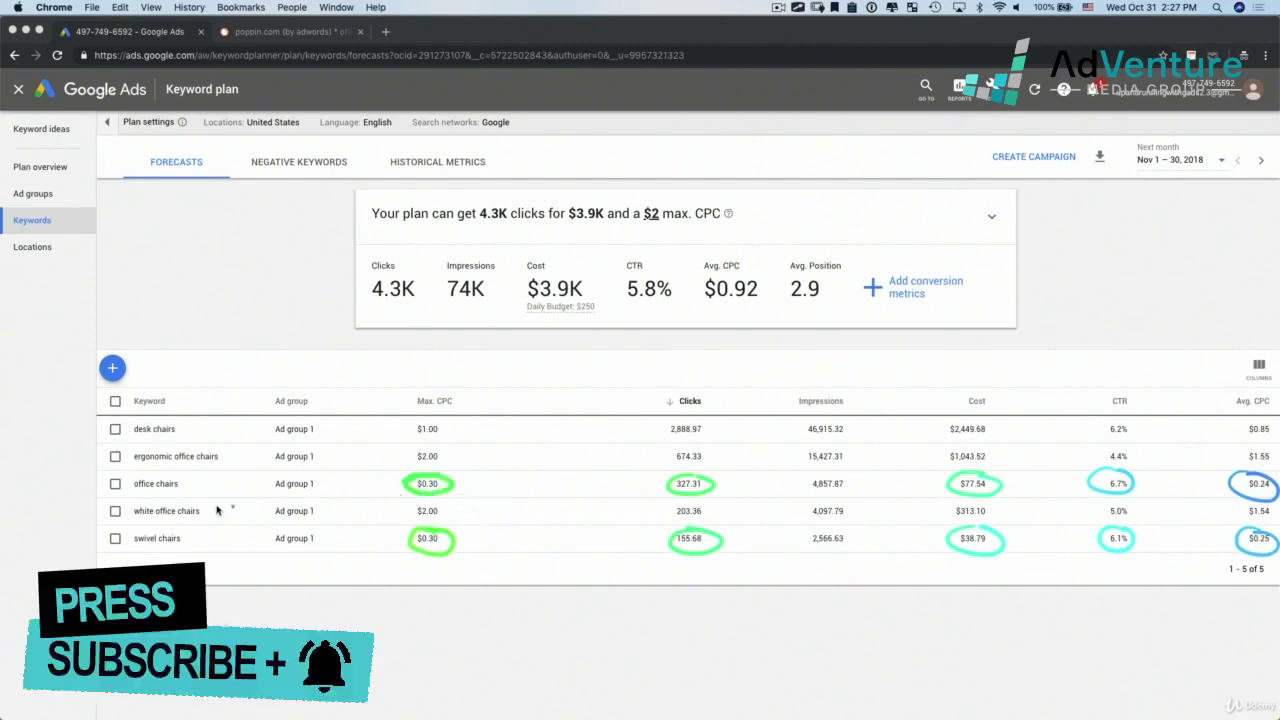
left_click_drag(143, 502, 197, 498)
left_click(226, 490)
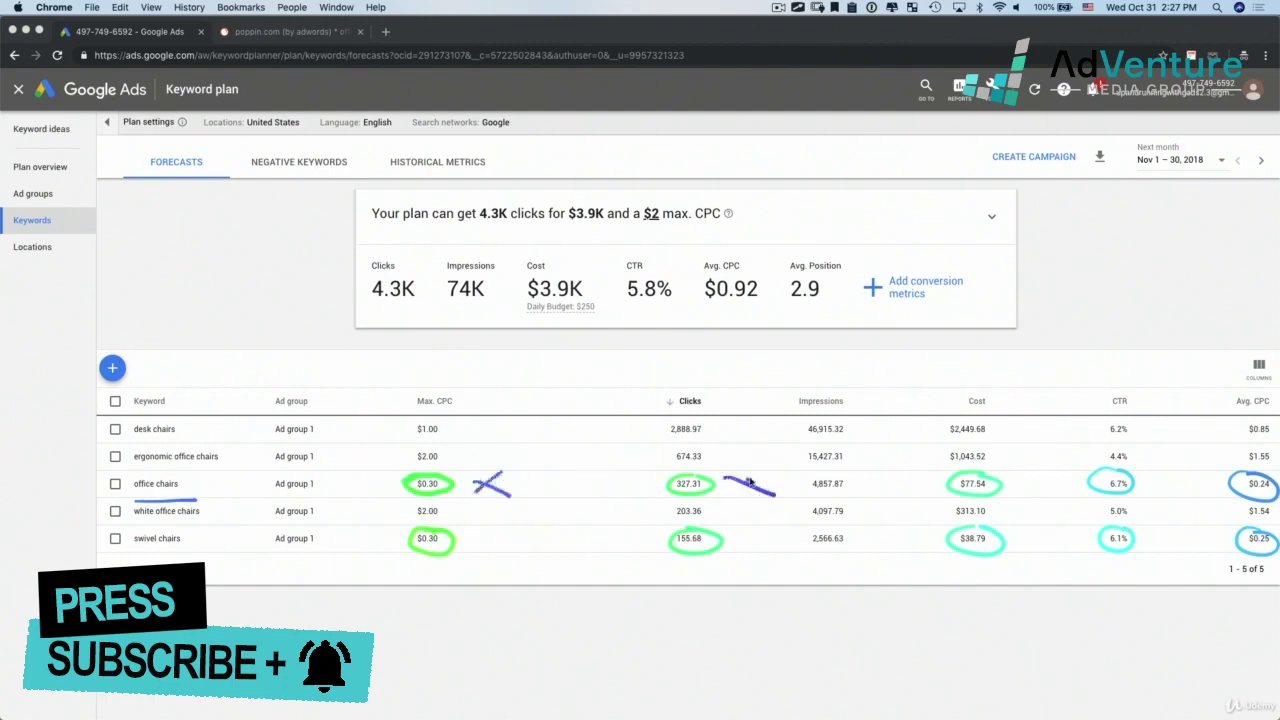
left_click_drag(774, 472, 722, 499)
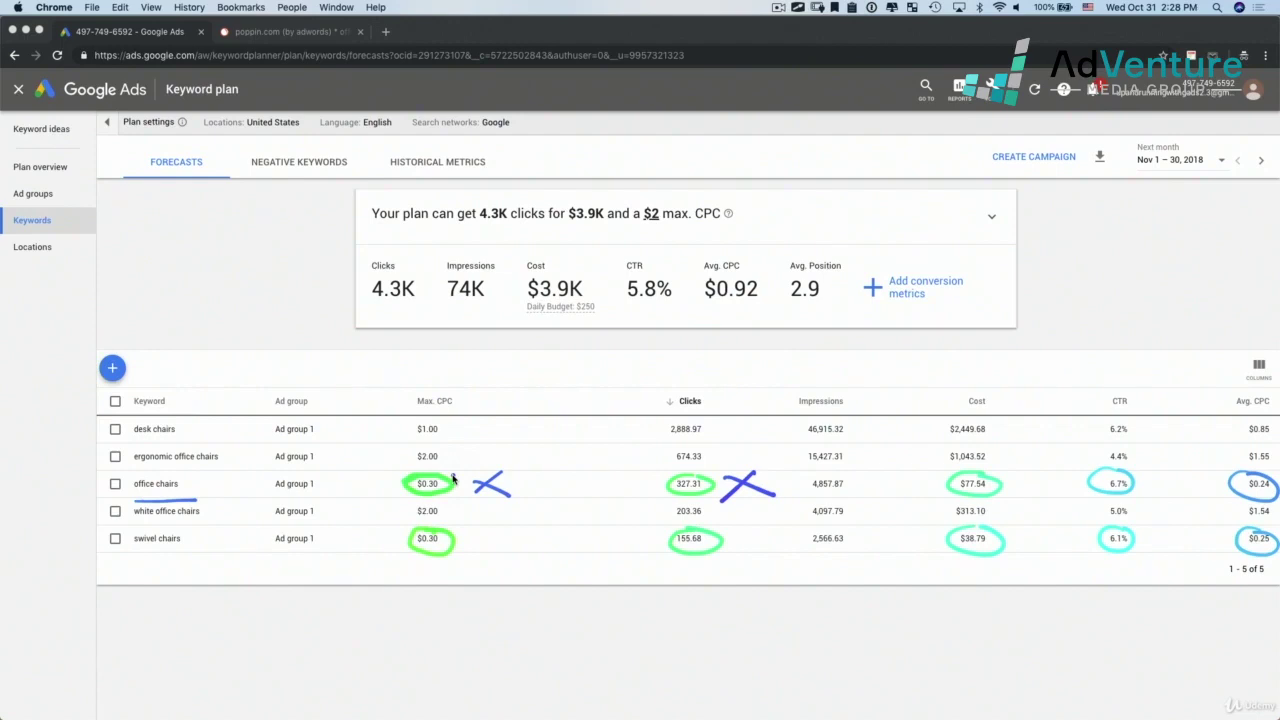
key("Escape")
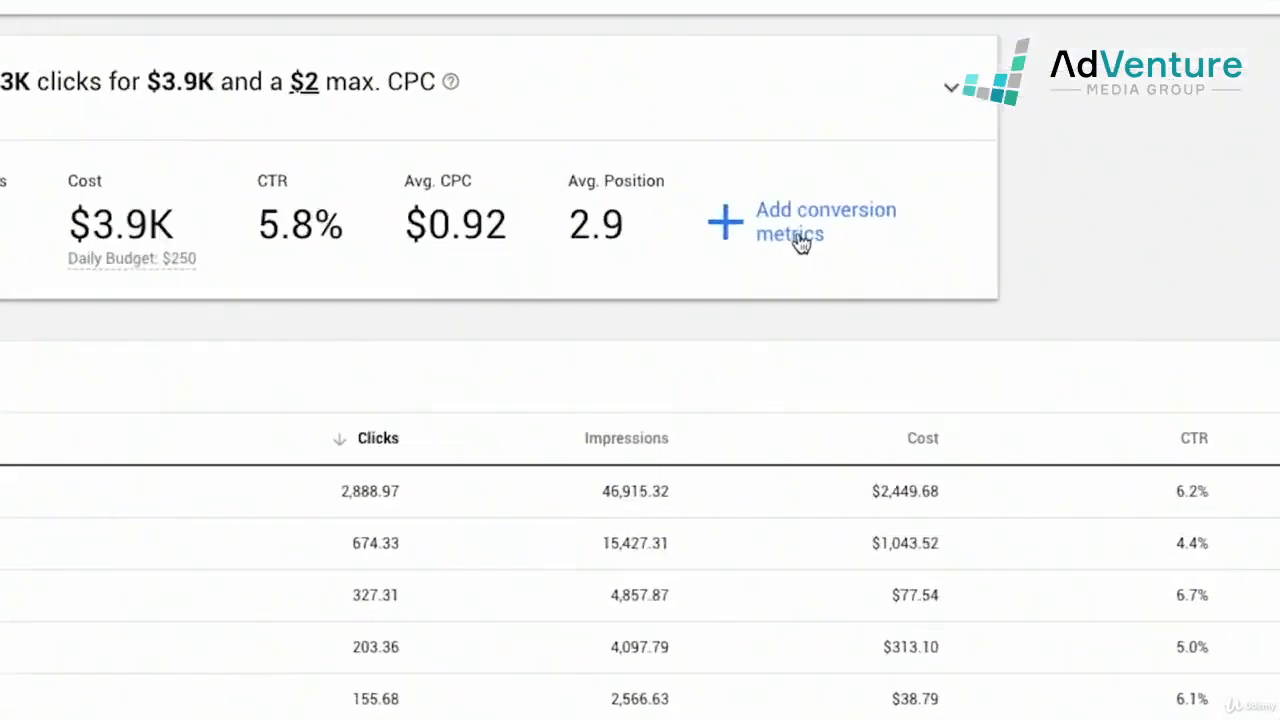
Step: Open the Expected conversion rate and value dialog from the forecast card
left_click(914, 296)
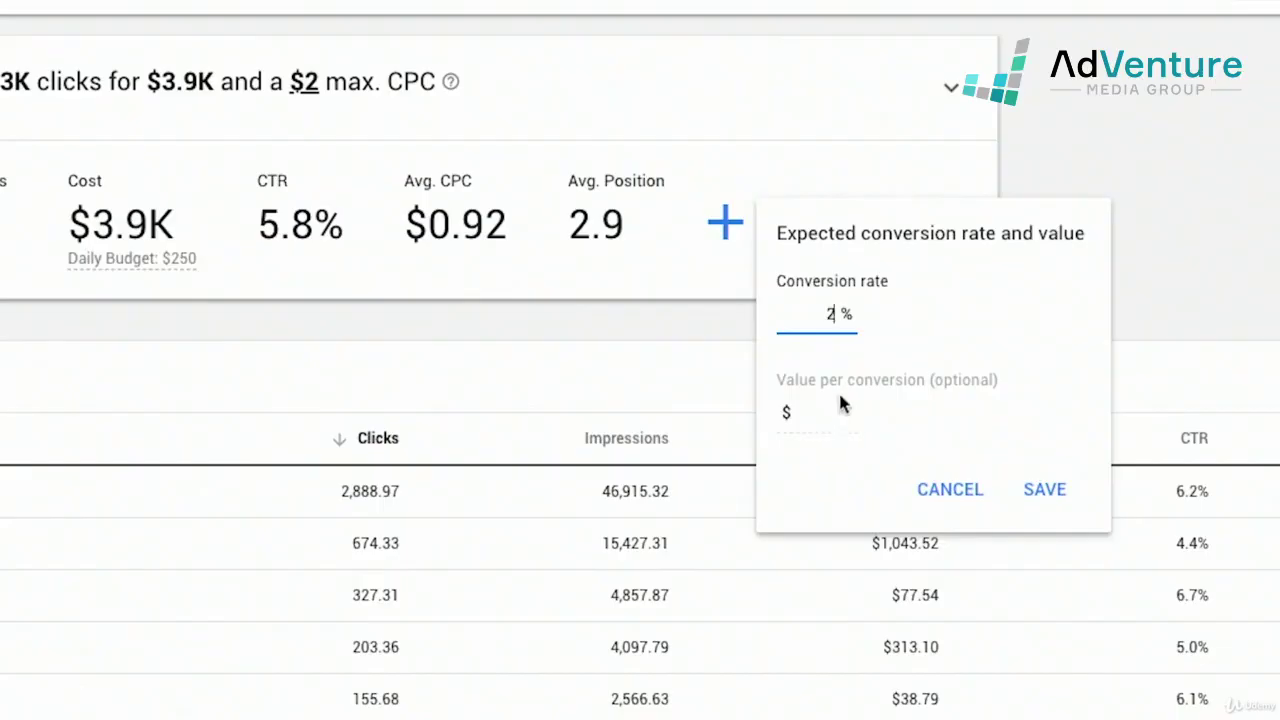
Step: Enter 350 as the value per conversion
left_click(840, 400)
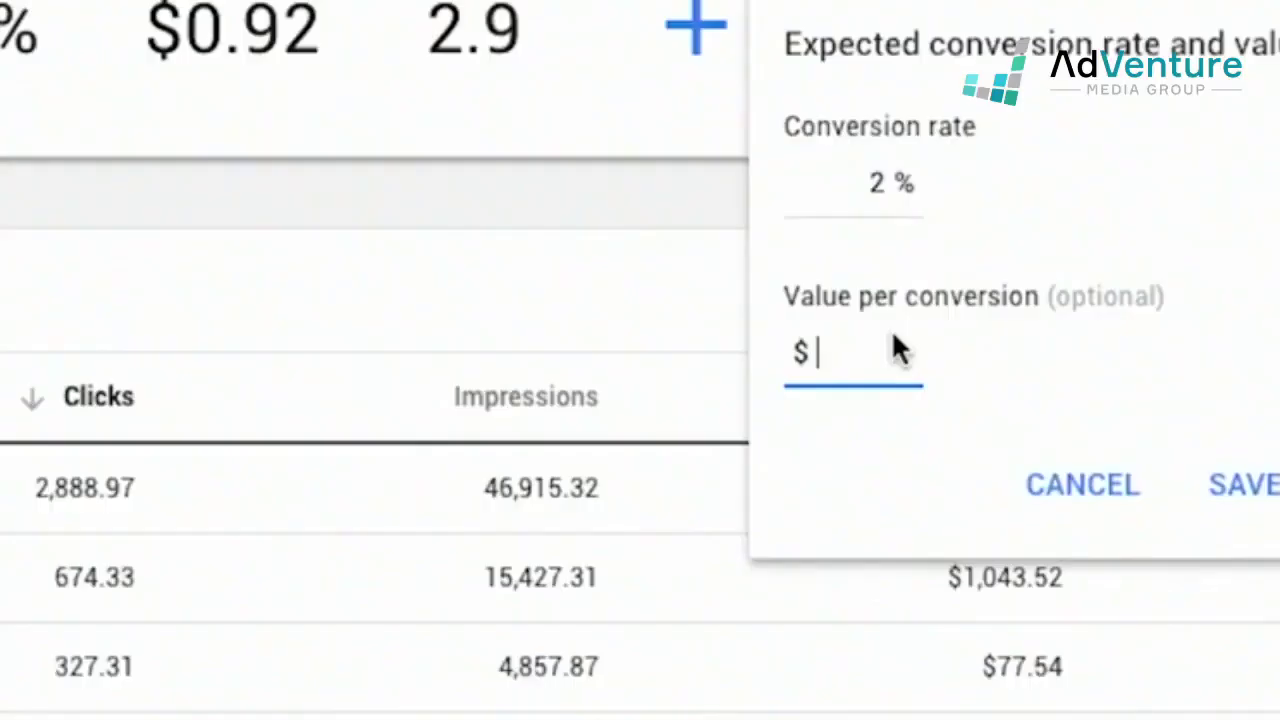
type("350")
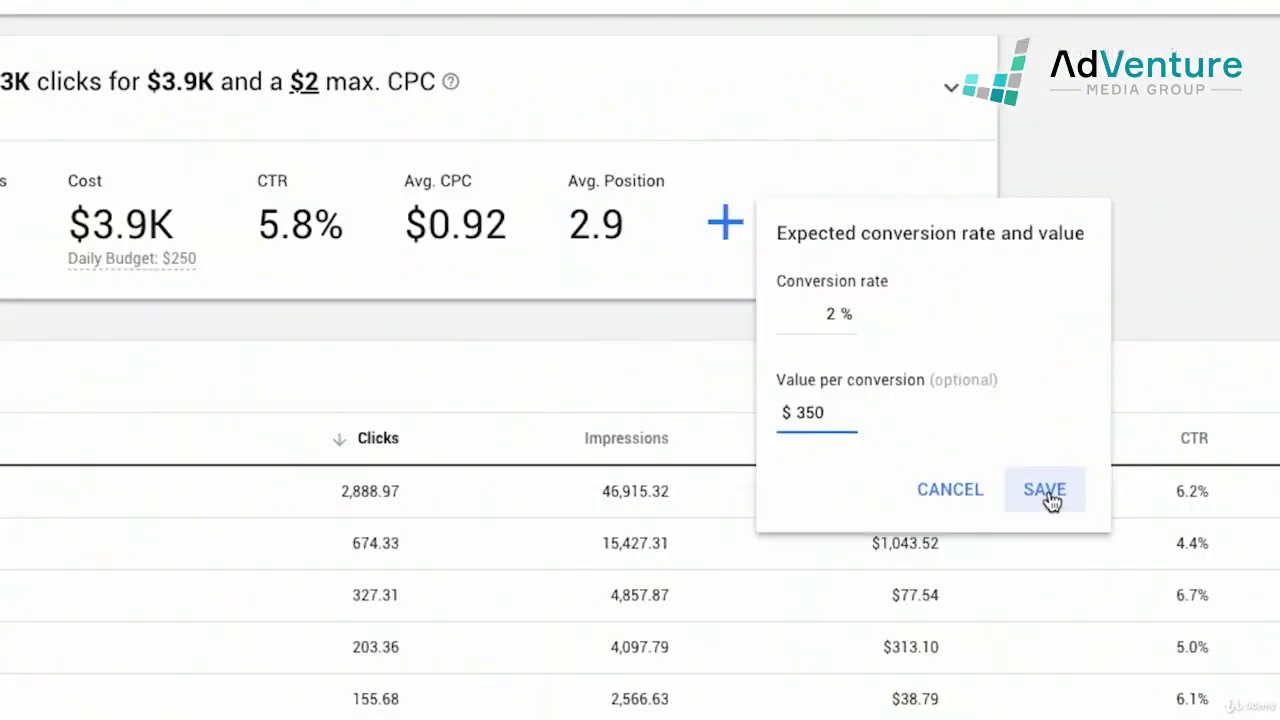
Step: Save conversion settings, then highlight 80 conversions, $46 CPA, $28K value, 7.6 ROAS and $3.7K cost
left_click(1047, 492)
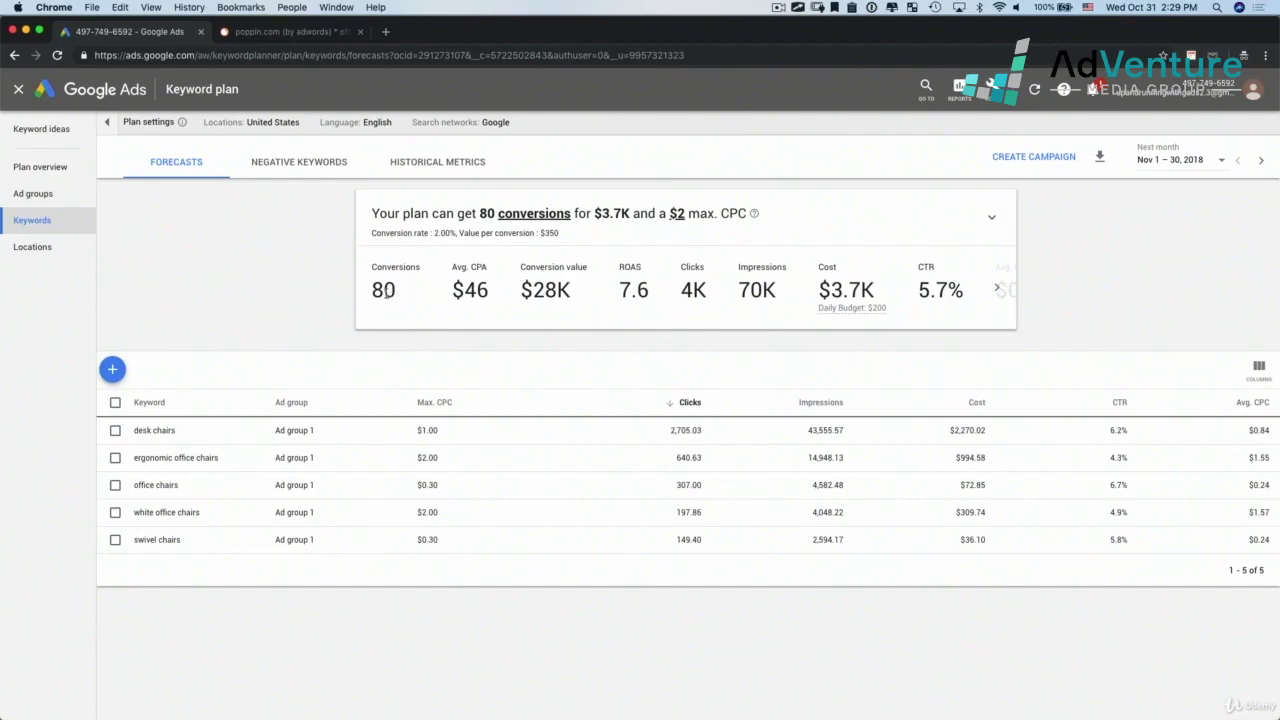
left_click_drag(389, 296, 369, 296)
left_click_drag(493, 294, 462, 293)
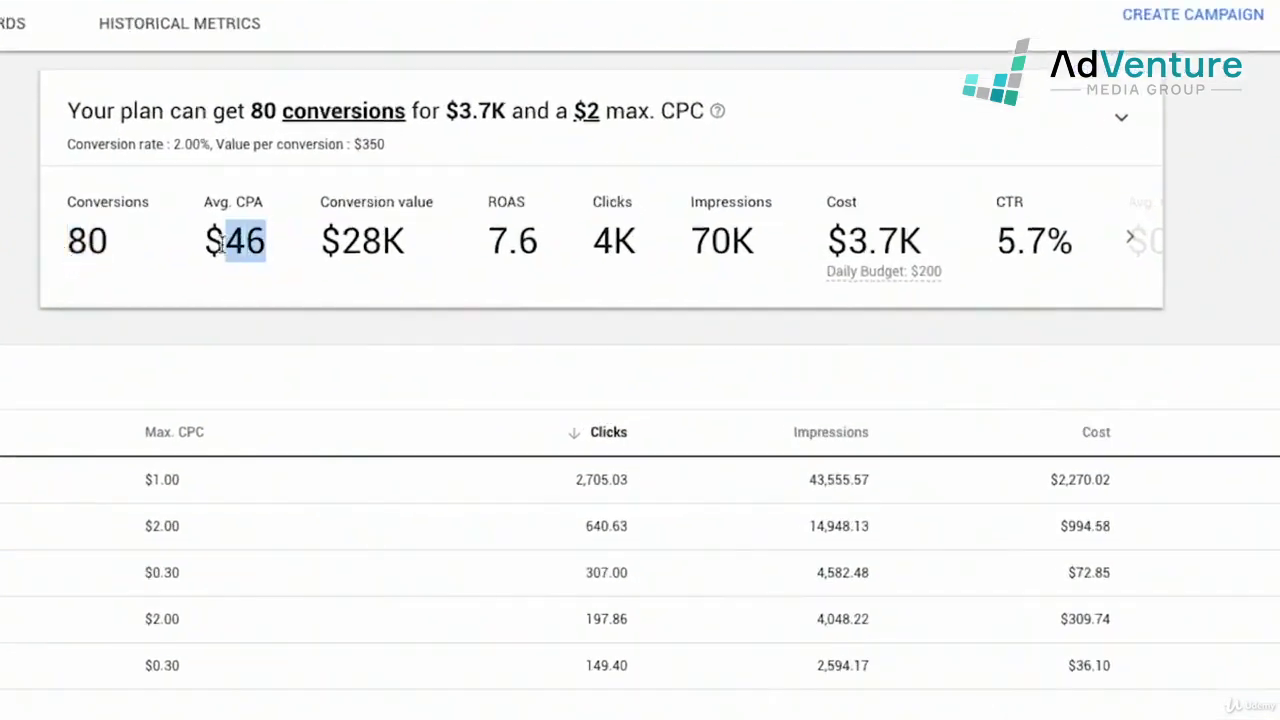
left_click_drag(222, 244, 208, 244)
left_click_drag(435, 248, 320, 243)
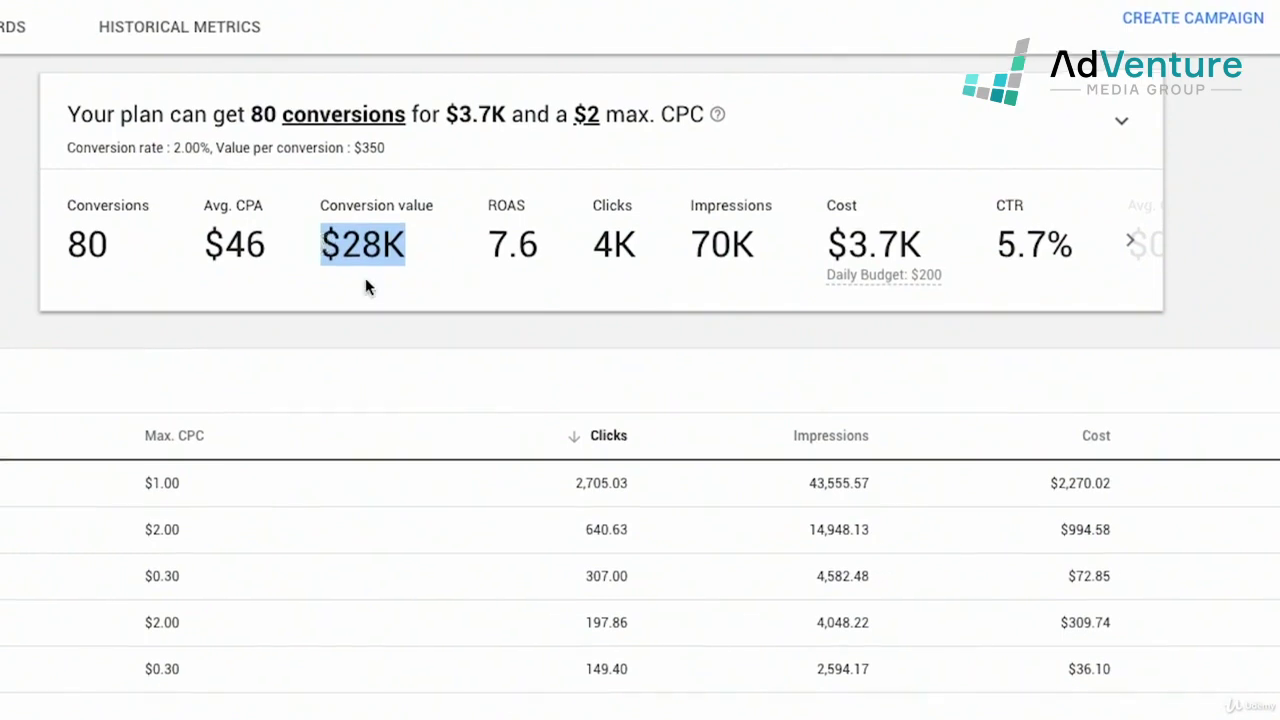
left_click_drag(551, 254, 494, 251)
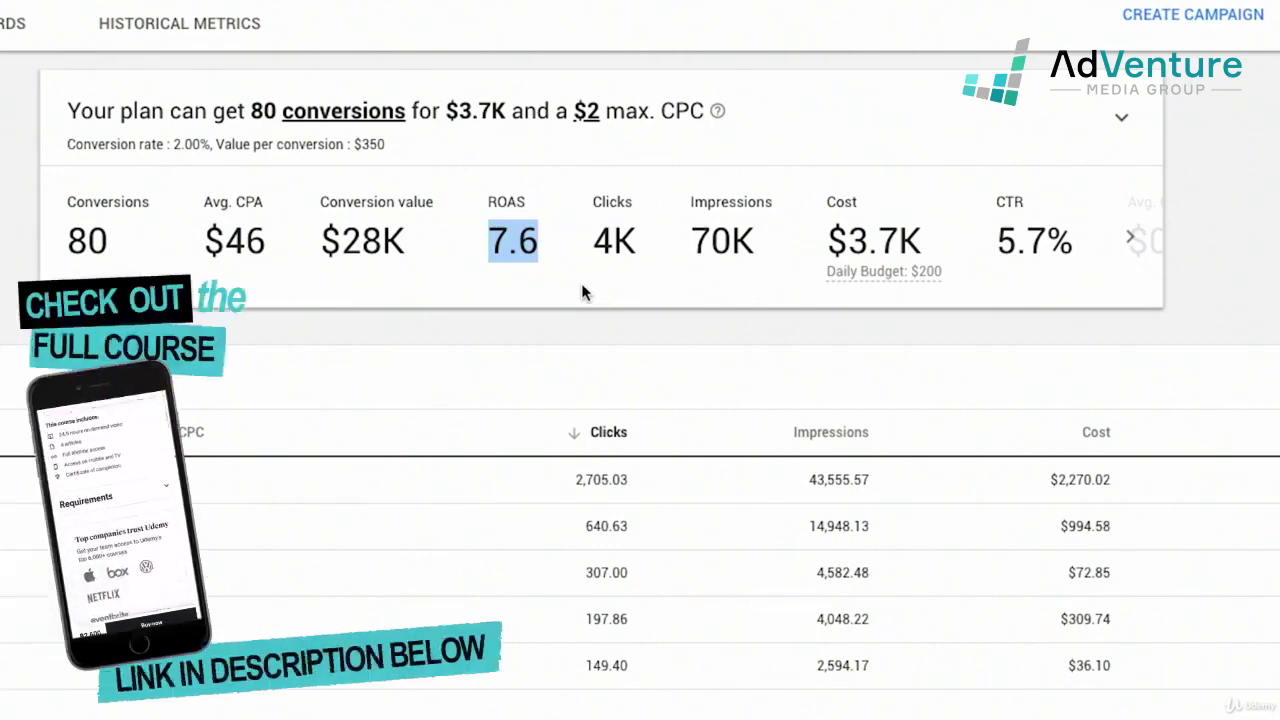
left_click_drag(826, 238, 920, 238)
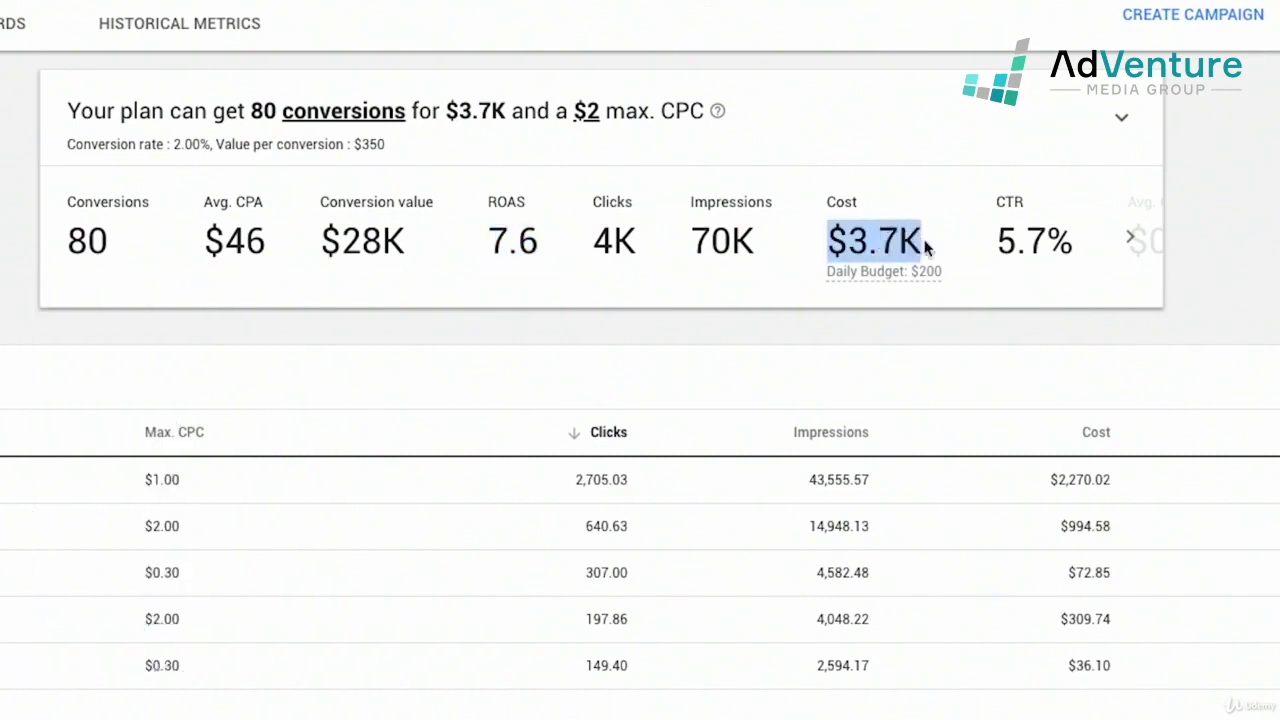
left_click_drag(324, 246, 558, 240)
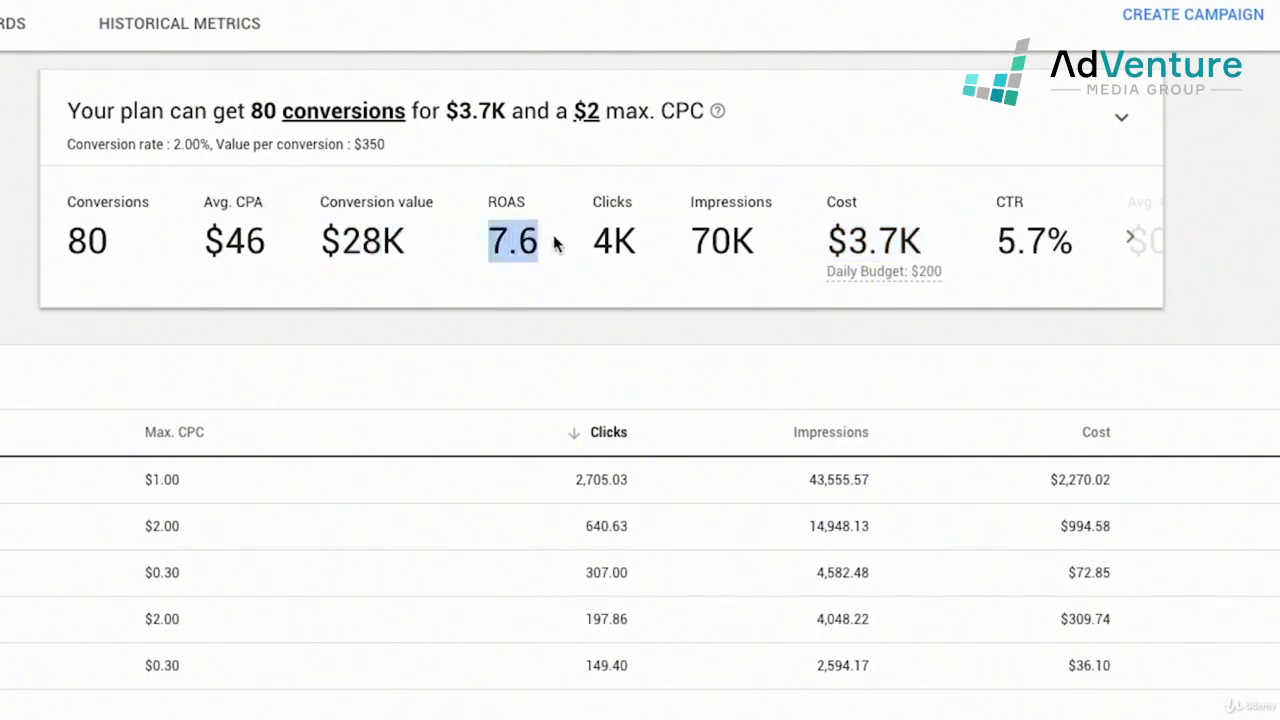
left_click(553, 233)
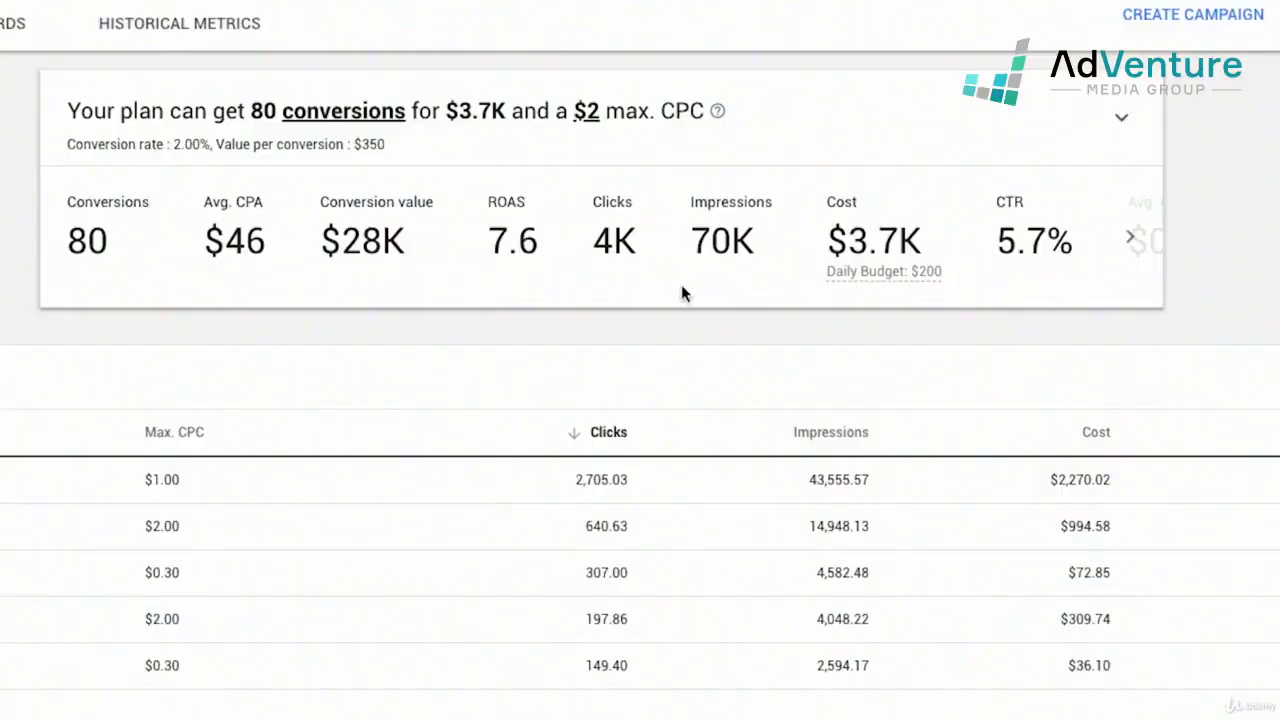
Step: Change the value per conversion from $350 to $140, then expand the forecast chart
left_click(391, 160)
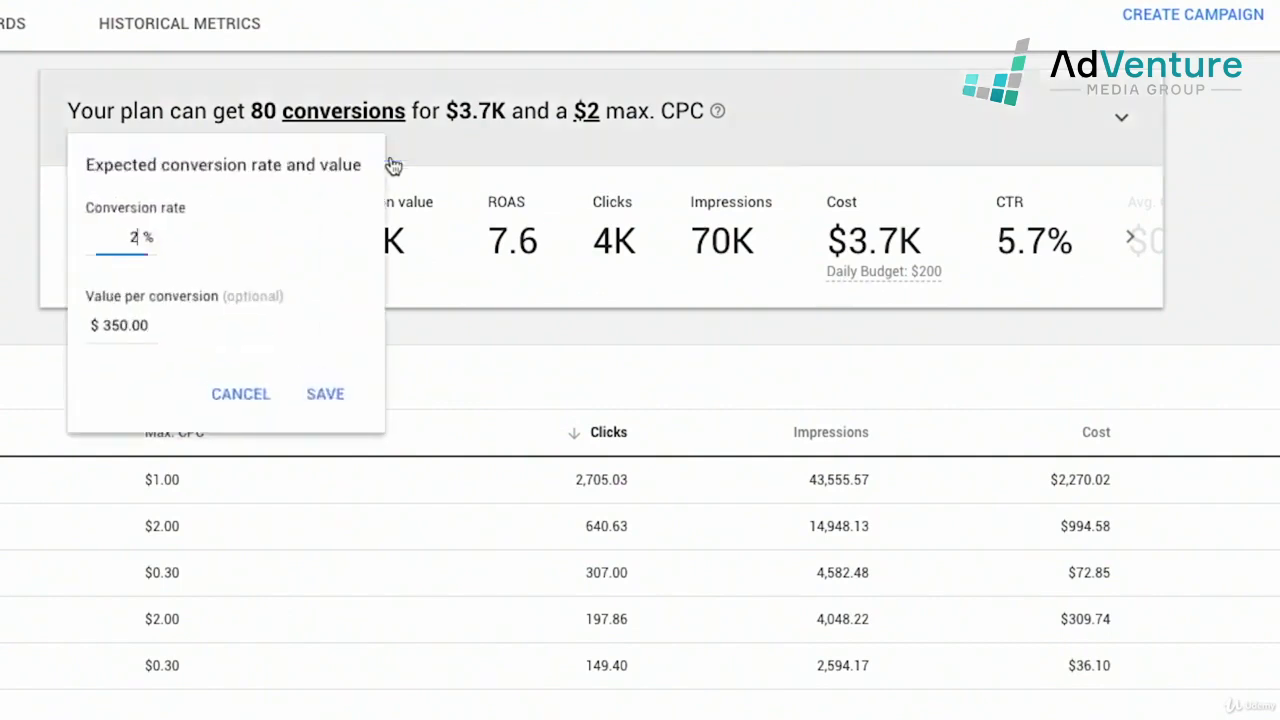
left_click(117, 326)
double_click(120, 330)
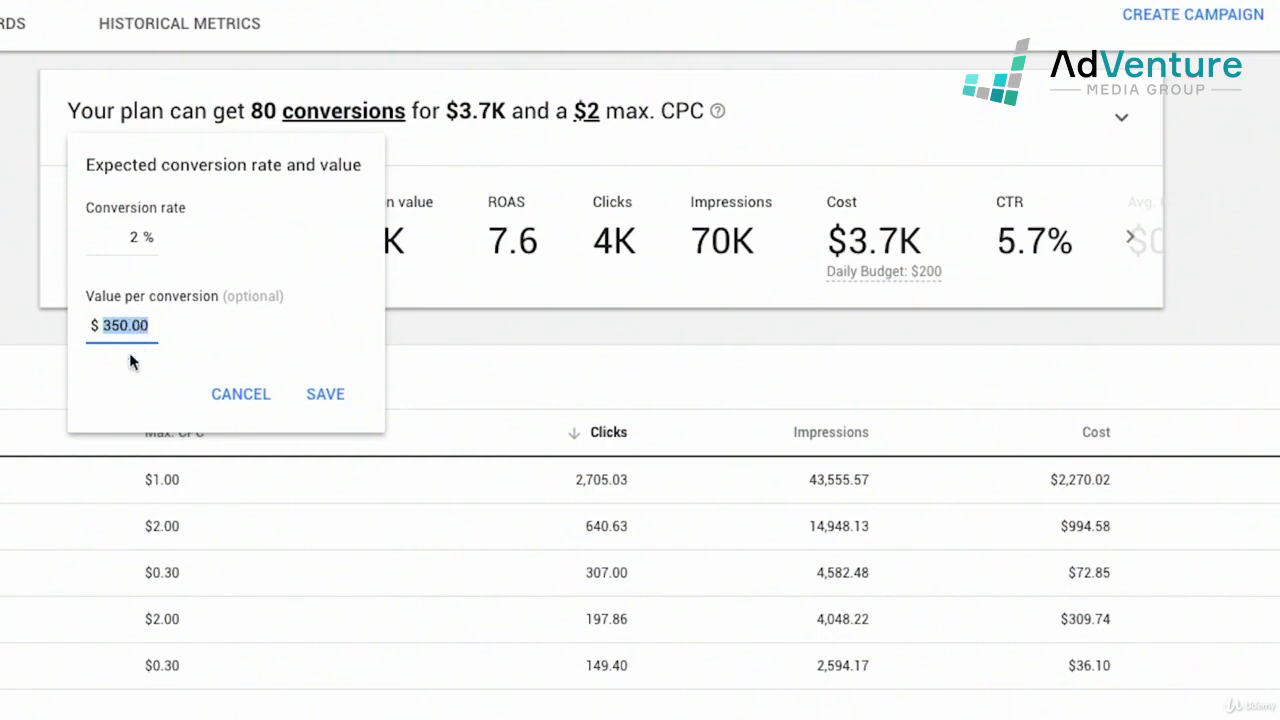
type("140")
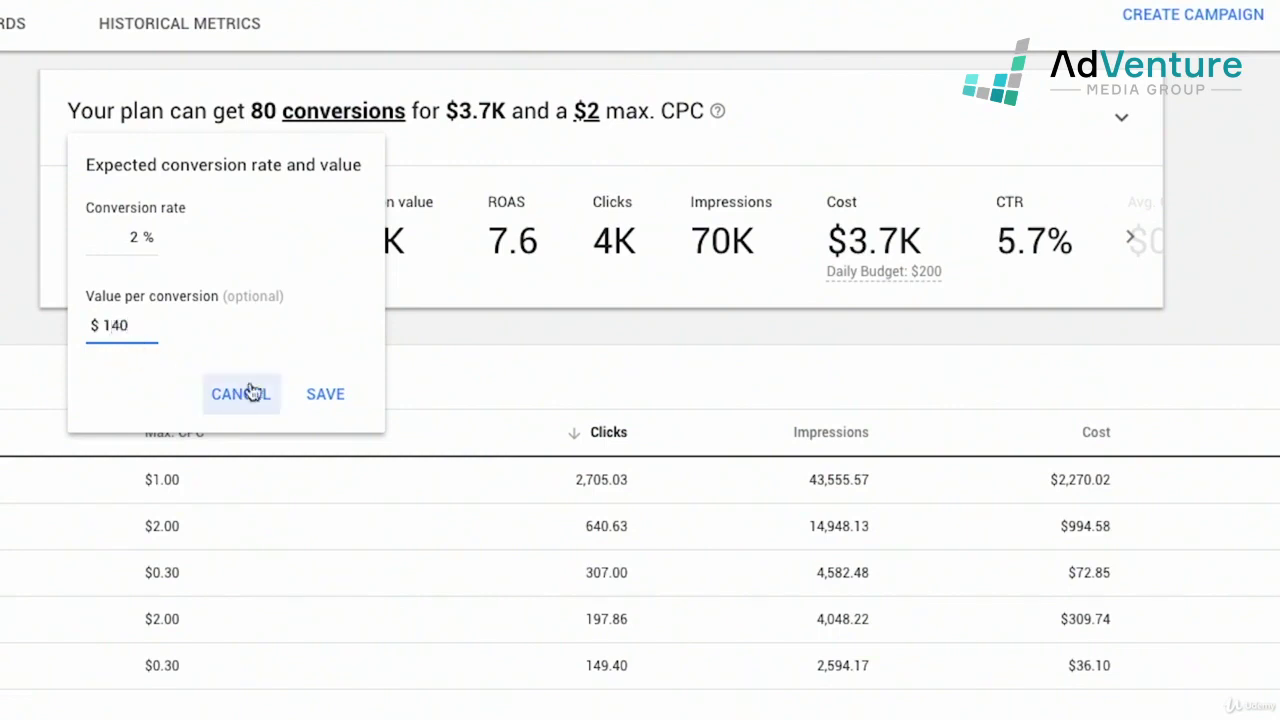
left_click(323, 402)
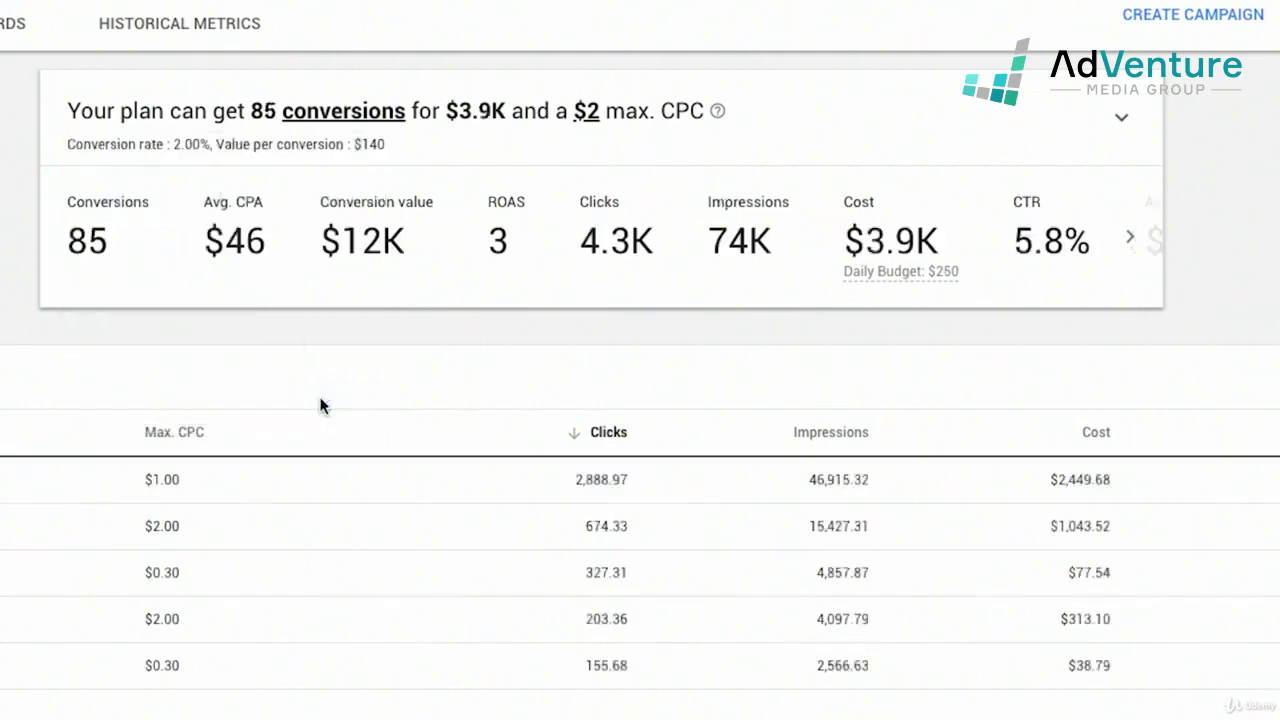
double_click(494, 246)
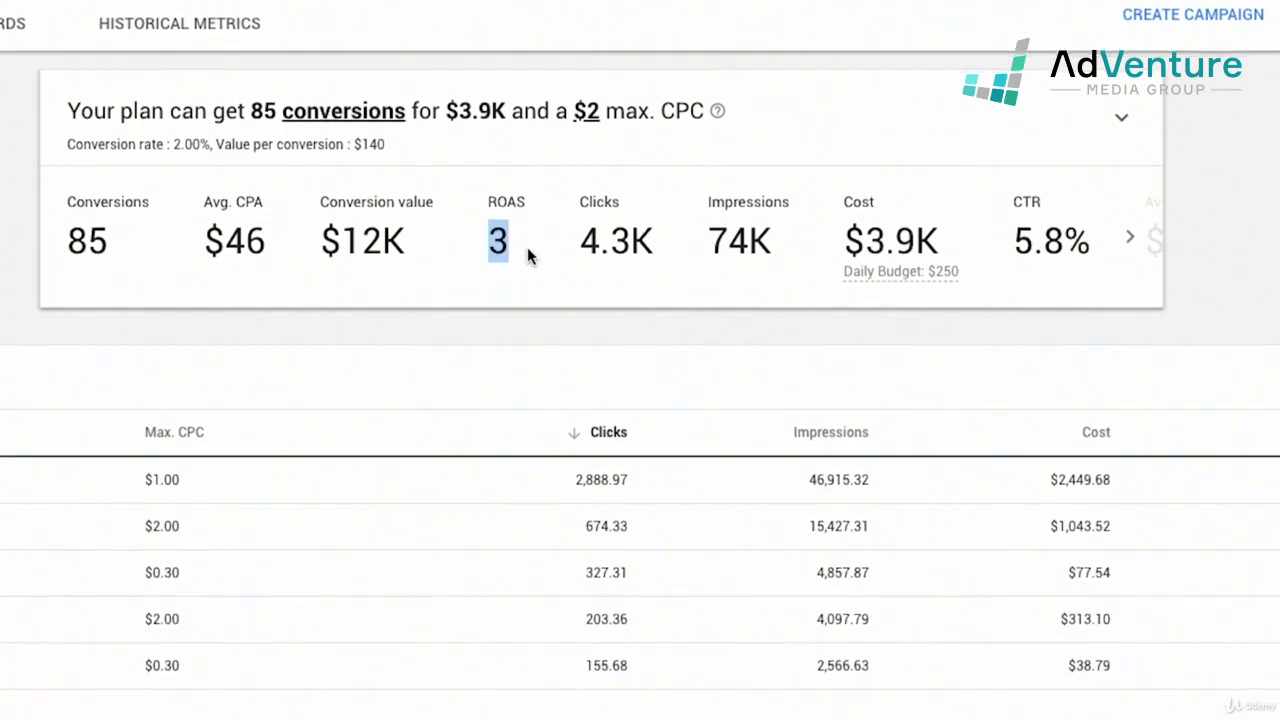
left_click(1130, 132)
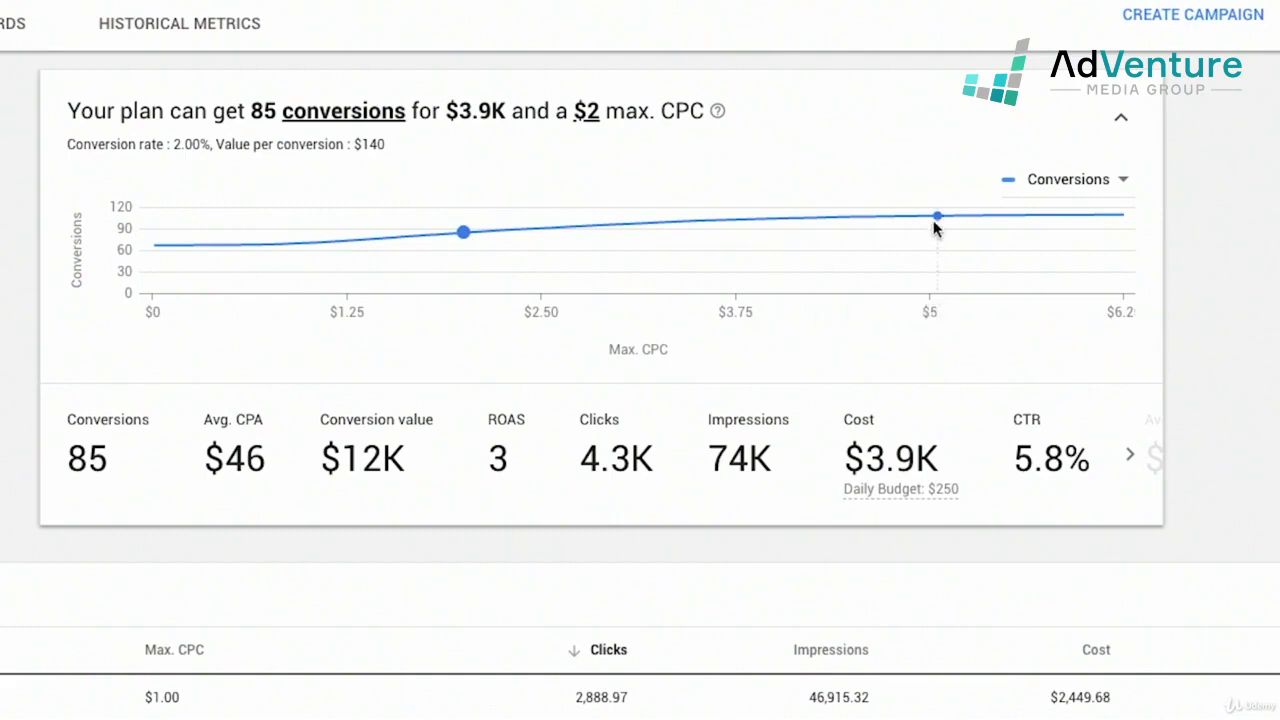
Step: Switch the chart metric through Average CPA and Cost, finally settling on ROAS
mouse_move(931, 225)
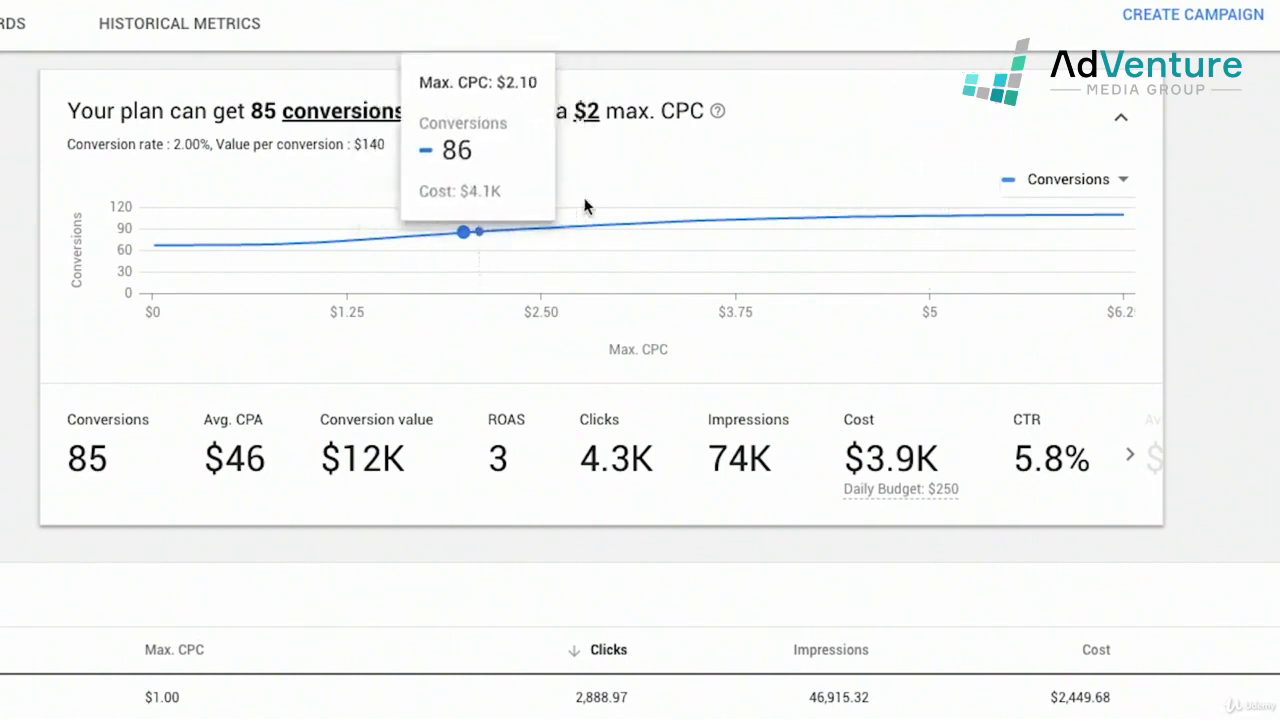
left_click(1066, 182)
left_click(1066, 233)
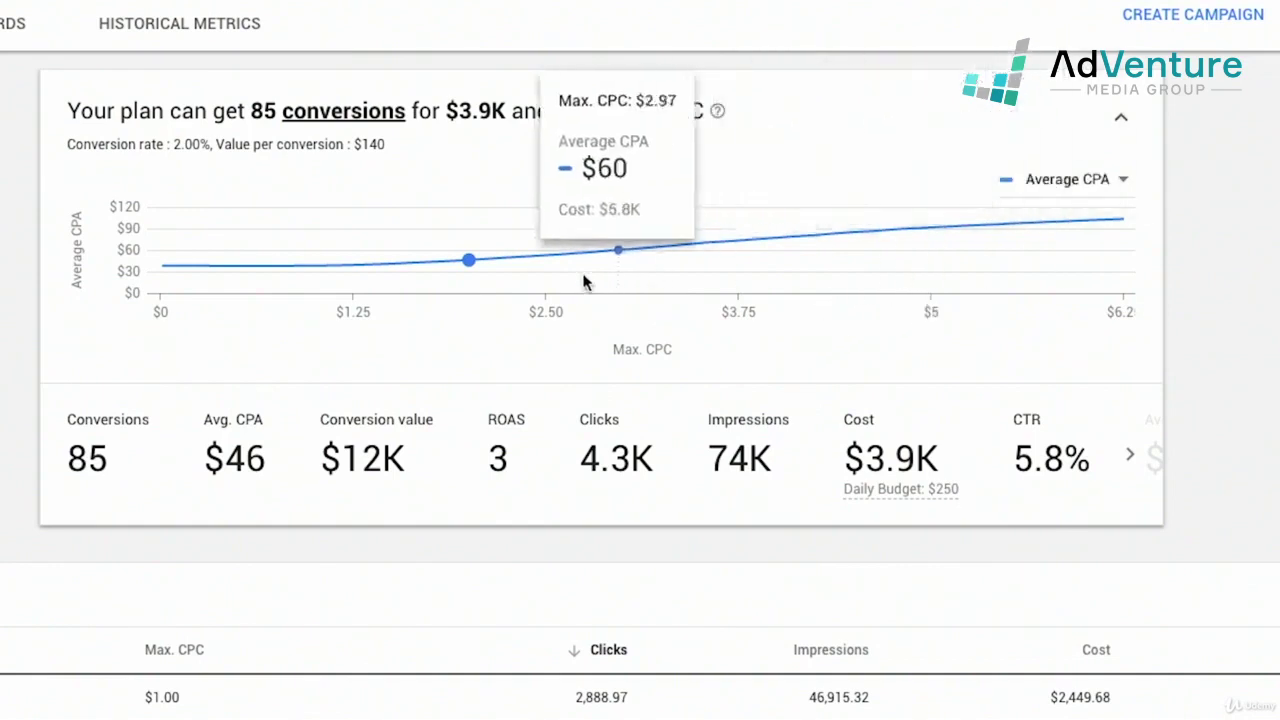
left_click(1091, 194)
left_click(1094, 420)
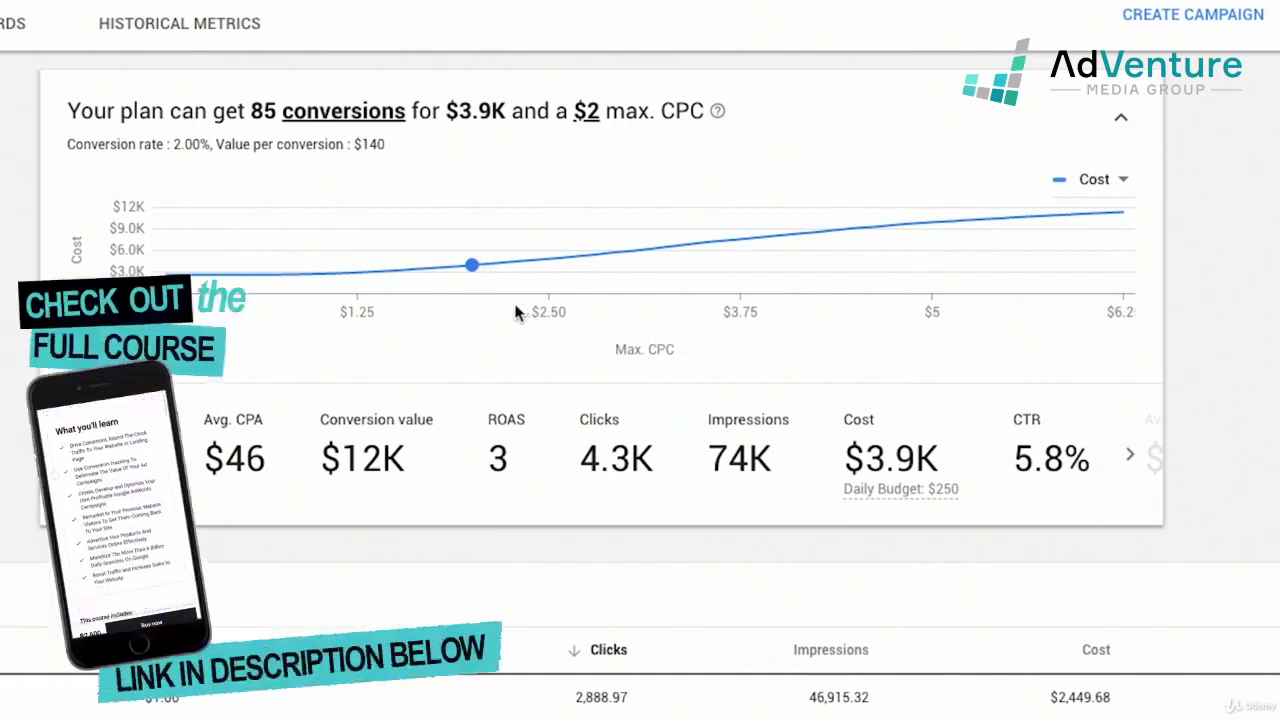
mouse_move(166, 272)
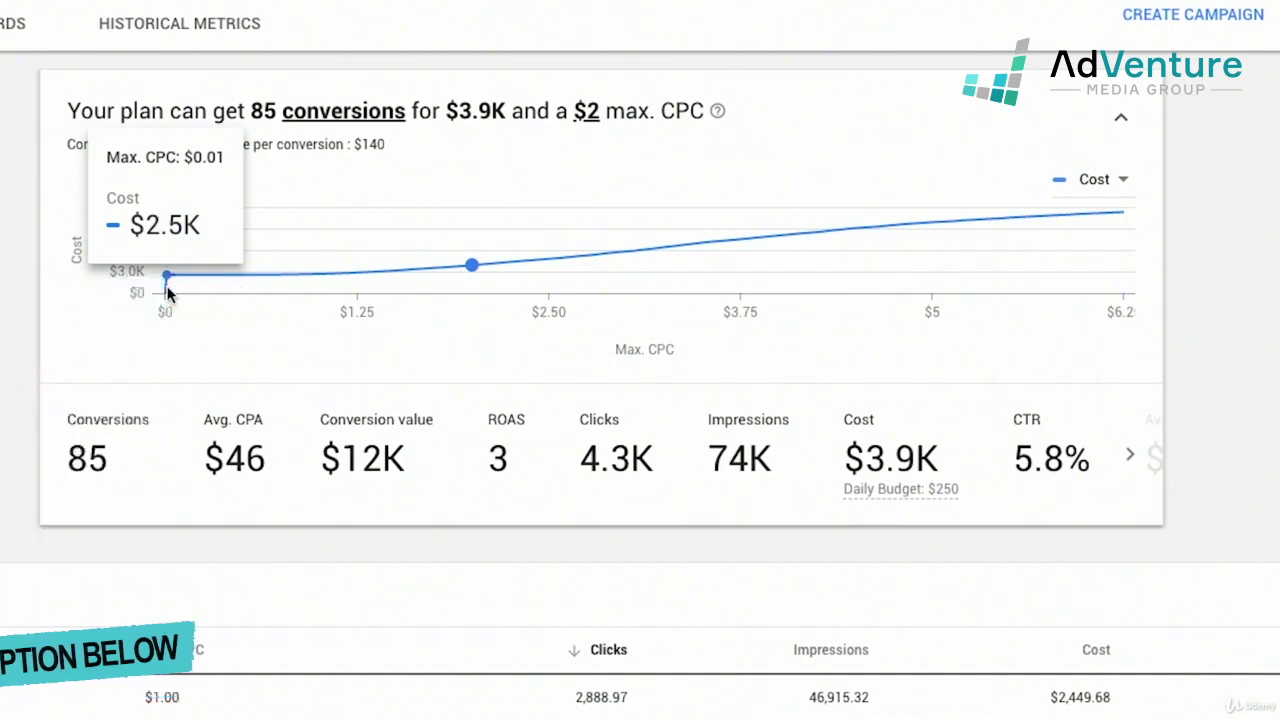
left_click(1104, 186)
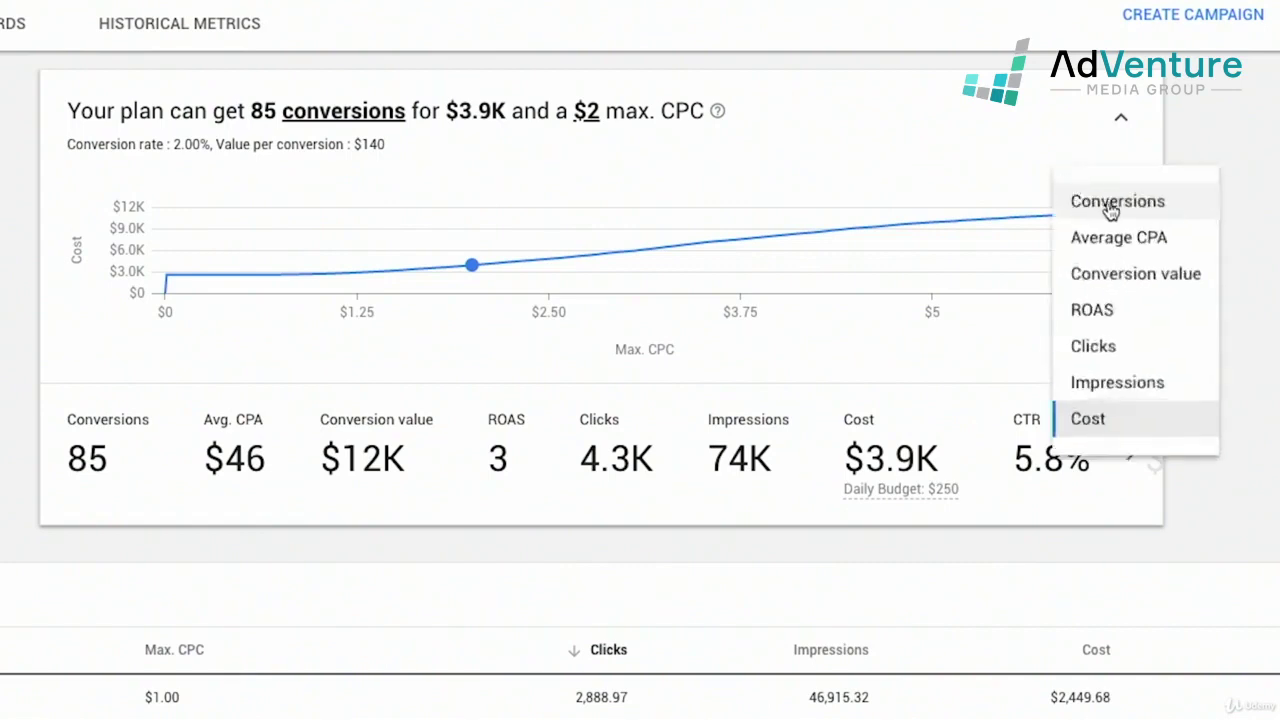
left_click(1129, 310)
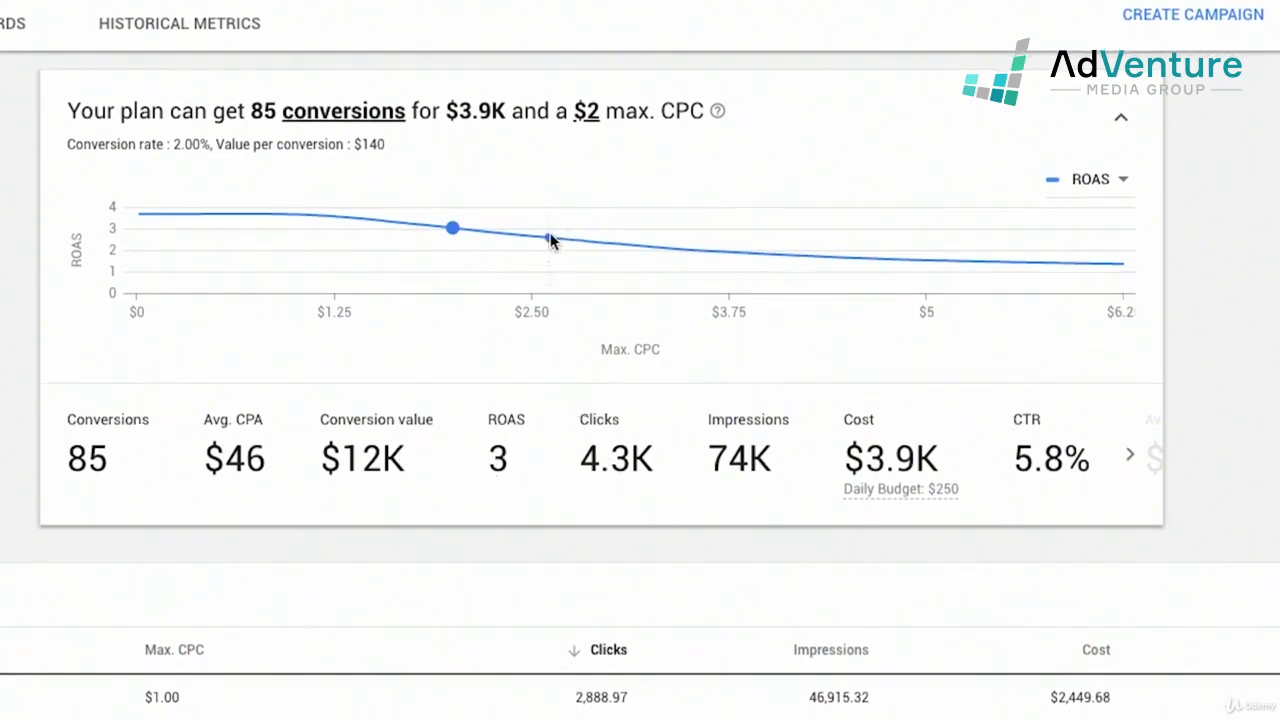
mouse_move(553, 238)
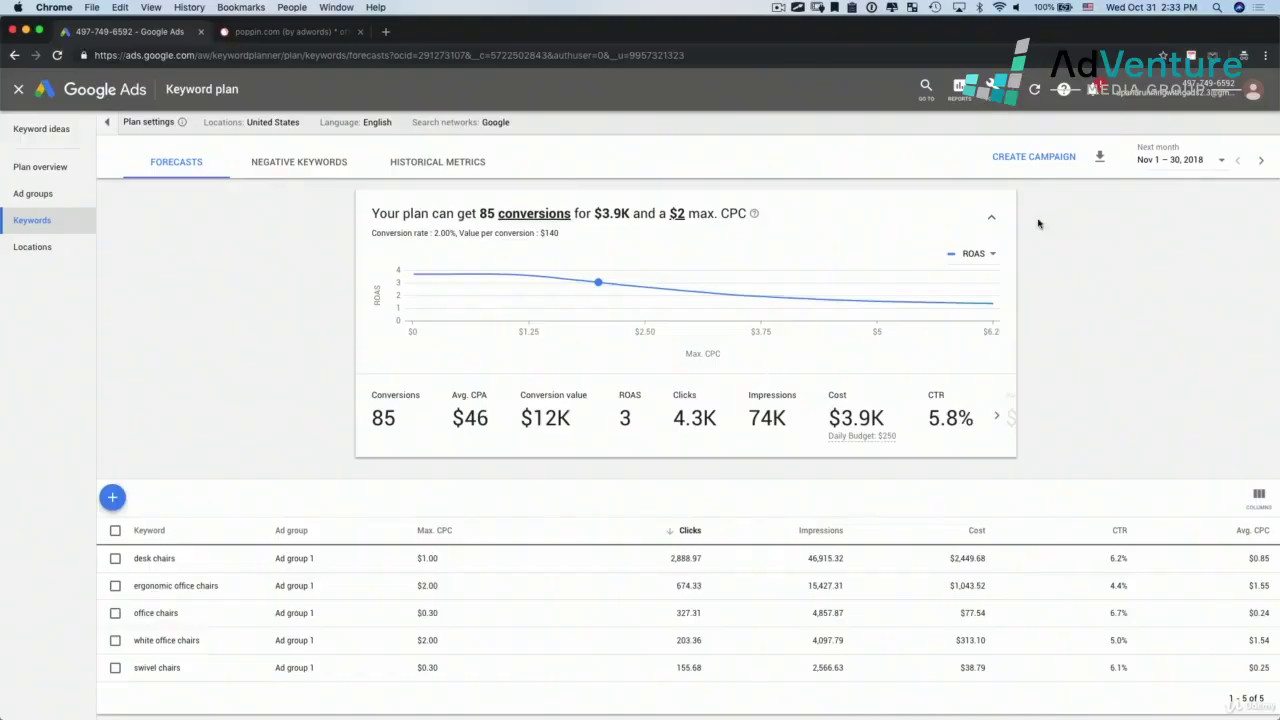
Step: Save free, amazon and walmart as negative keywords, then view the Historical Metrics tab
left_click(991, 216)
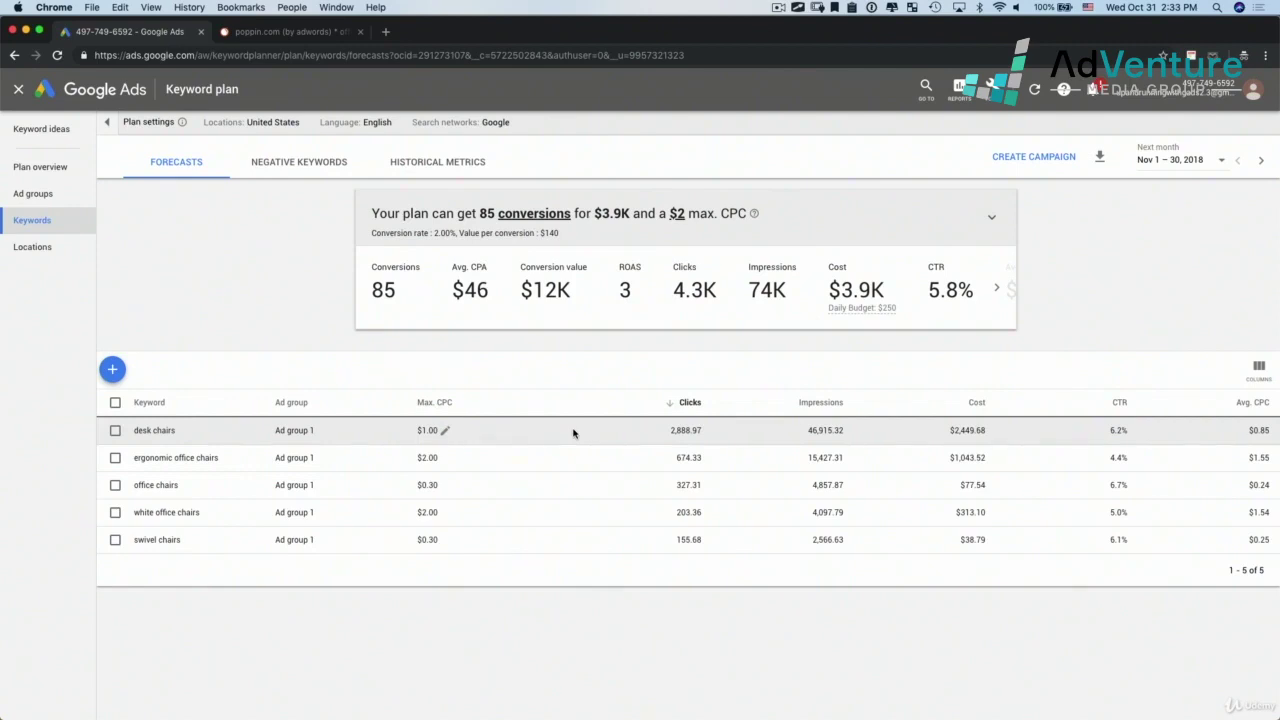
left_click(320, 172)
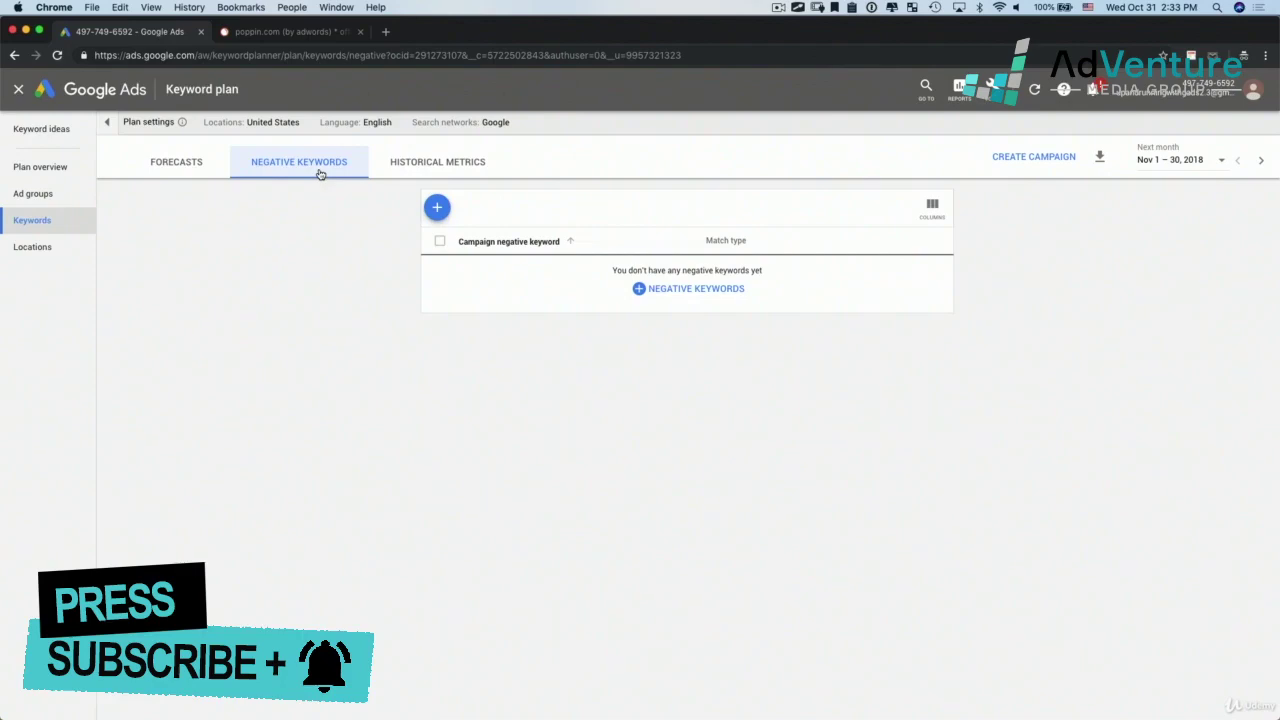
left_click(697, 291)
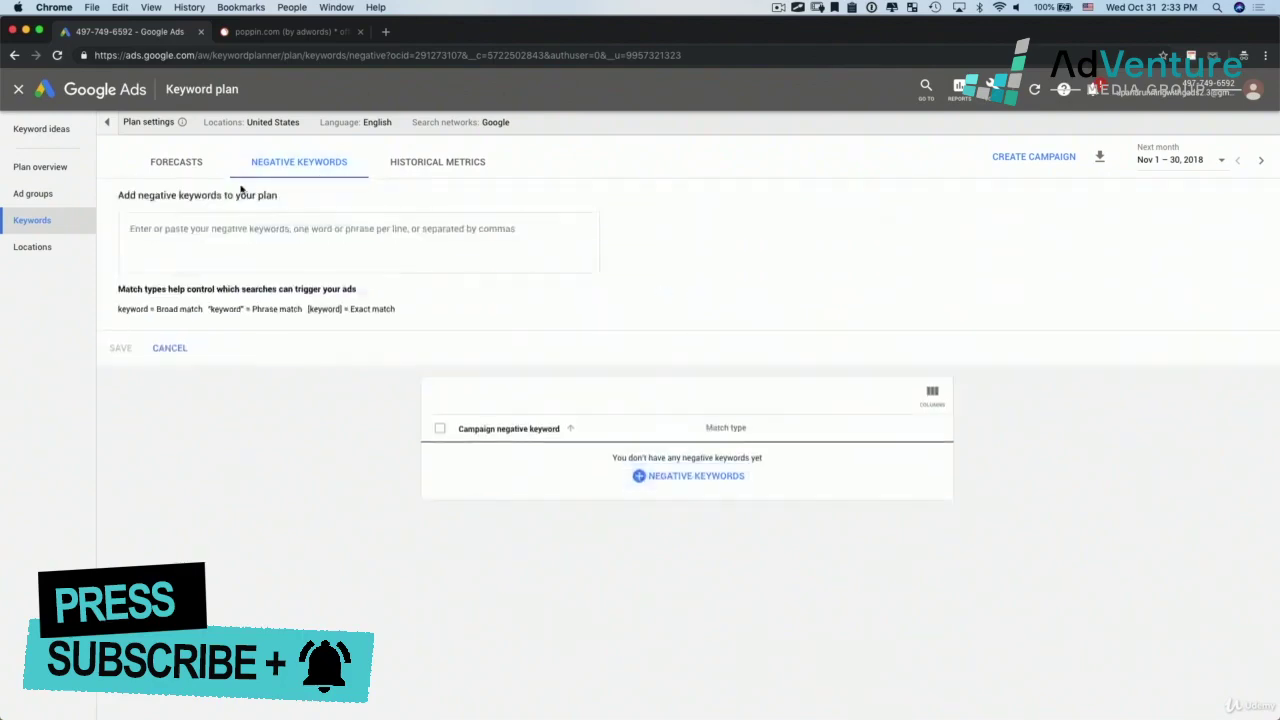
left_click(215, 244)
type("frre")
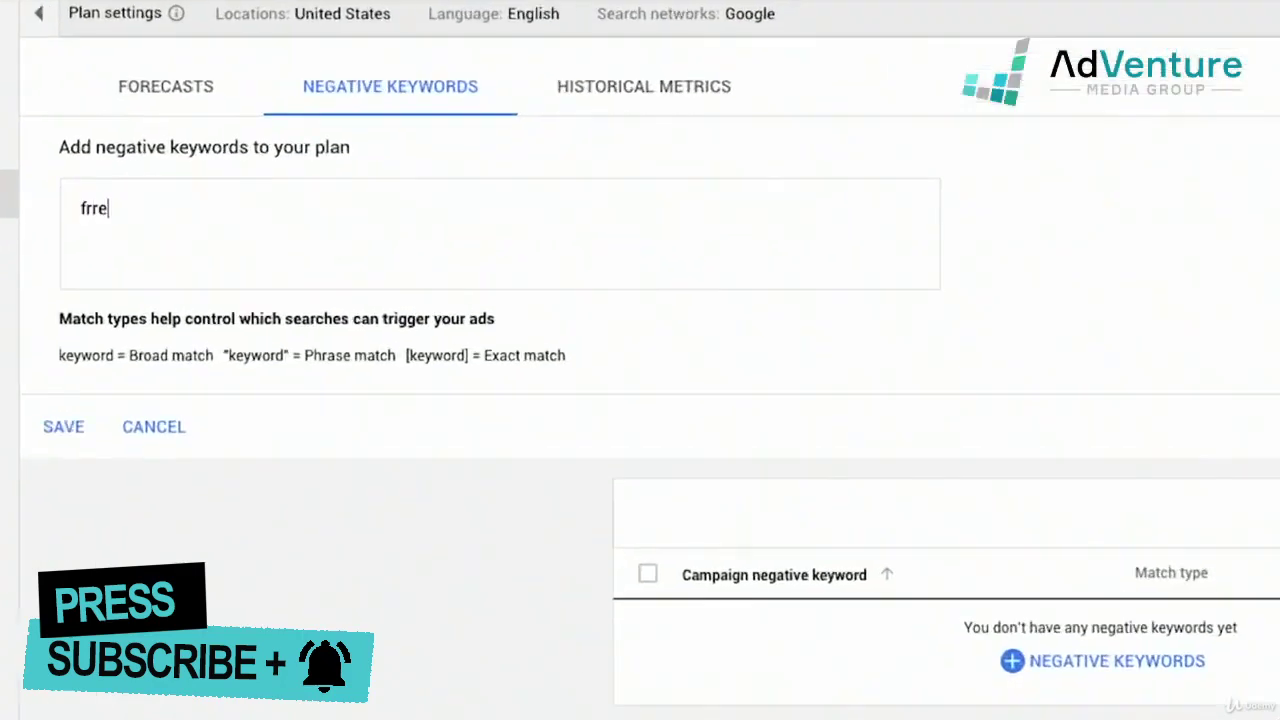
key("BackSpace")
key("BackSpace")
type("ee a")
type("mazon")
key("Return")
type("walmart")
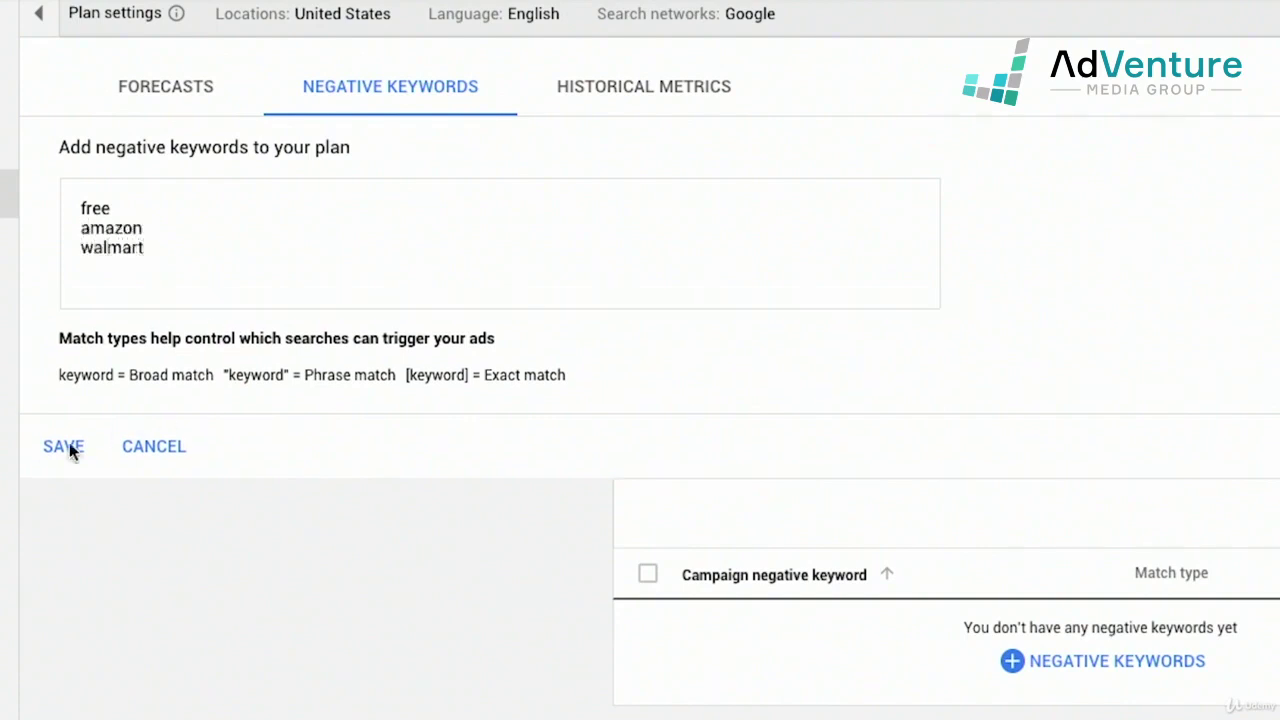
left_click(67, 446)
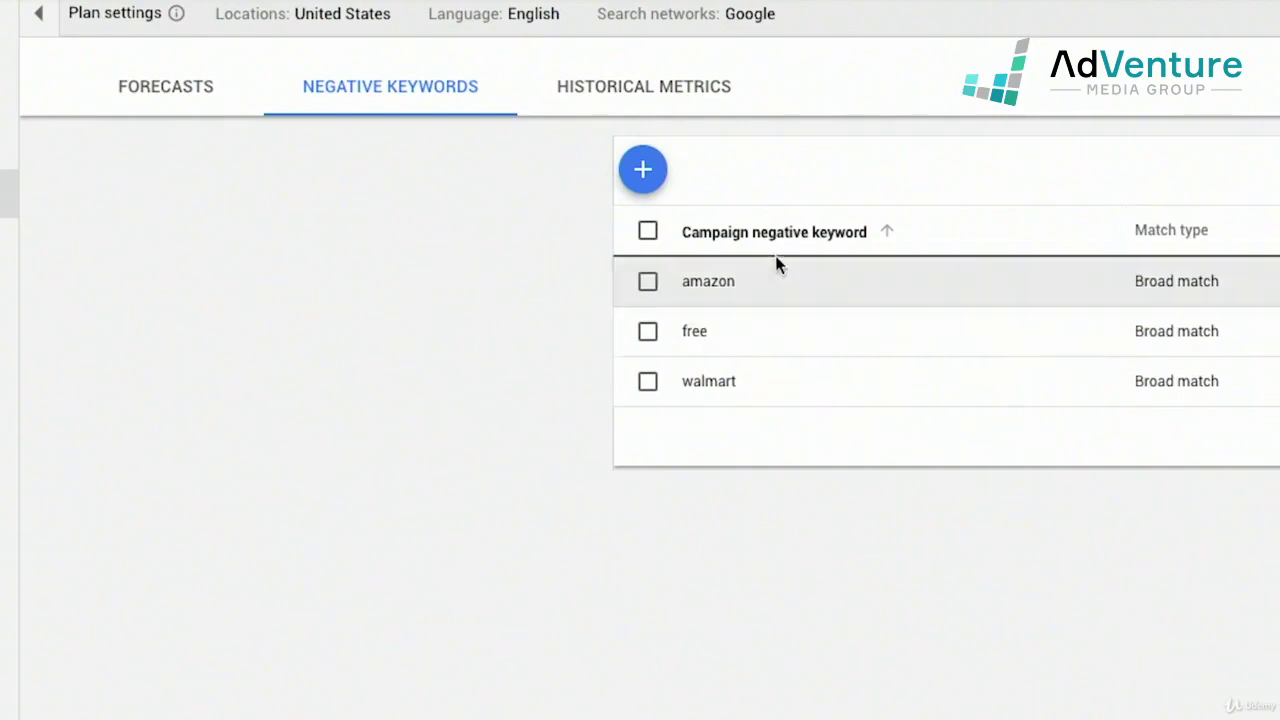
left_click(691, 103)
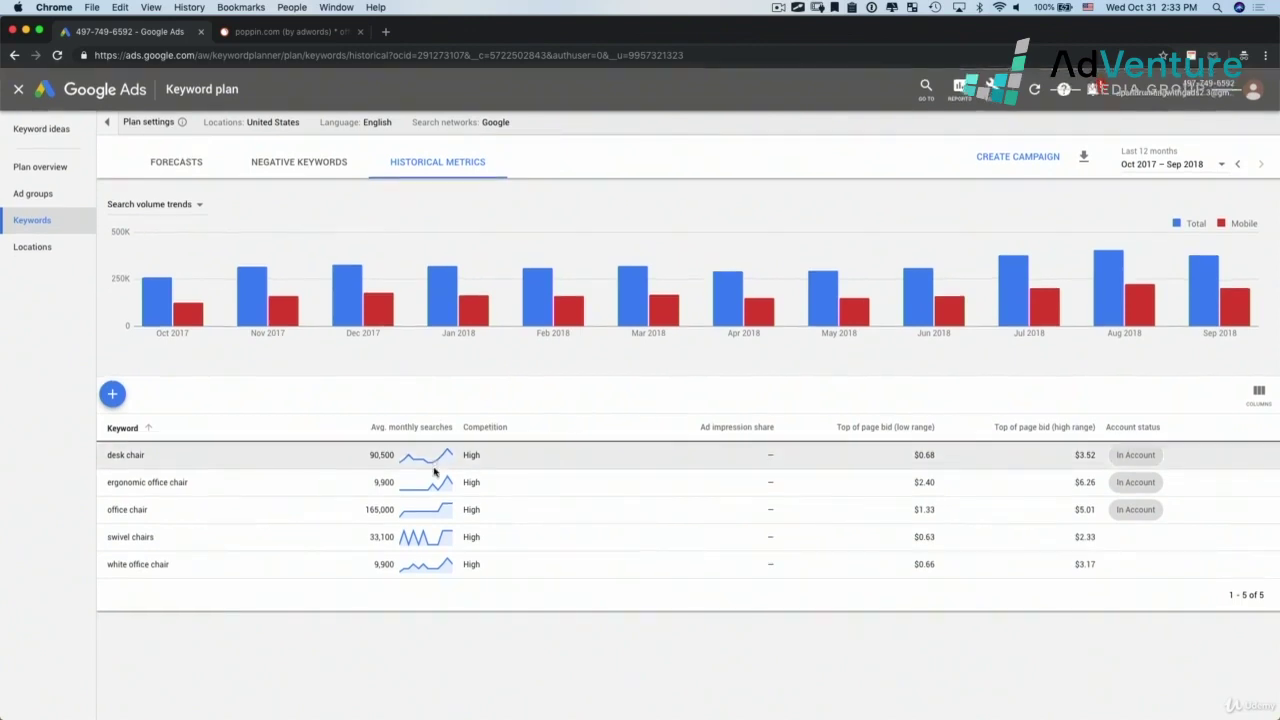
Step: Rename the plan's ad group from 'Ad group 1' to 'Office chairs (test)' and go back to Plan overview
left_click(57, 250)
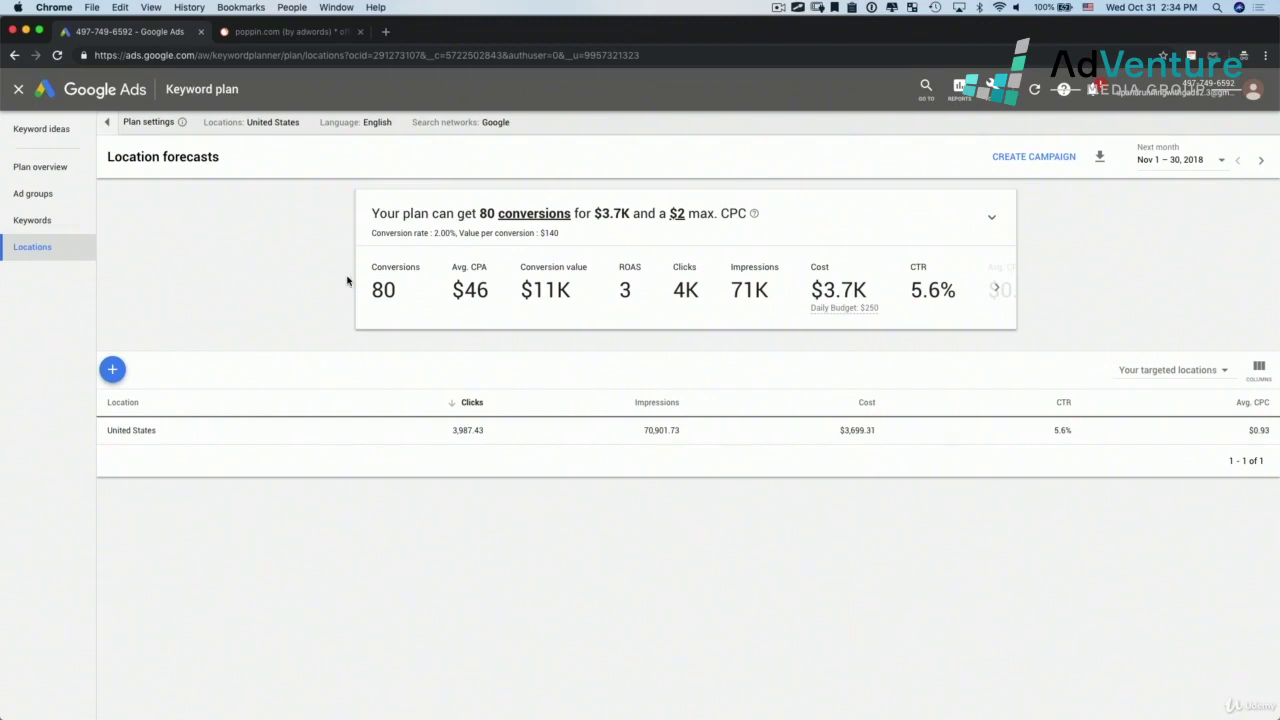
left_click(45, 199)
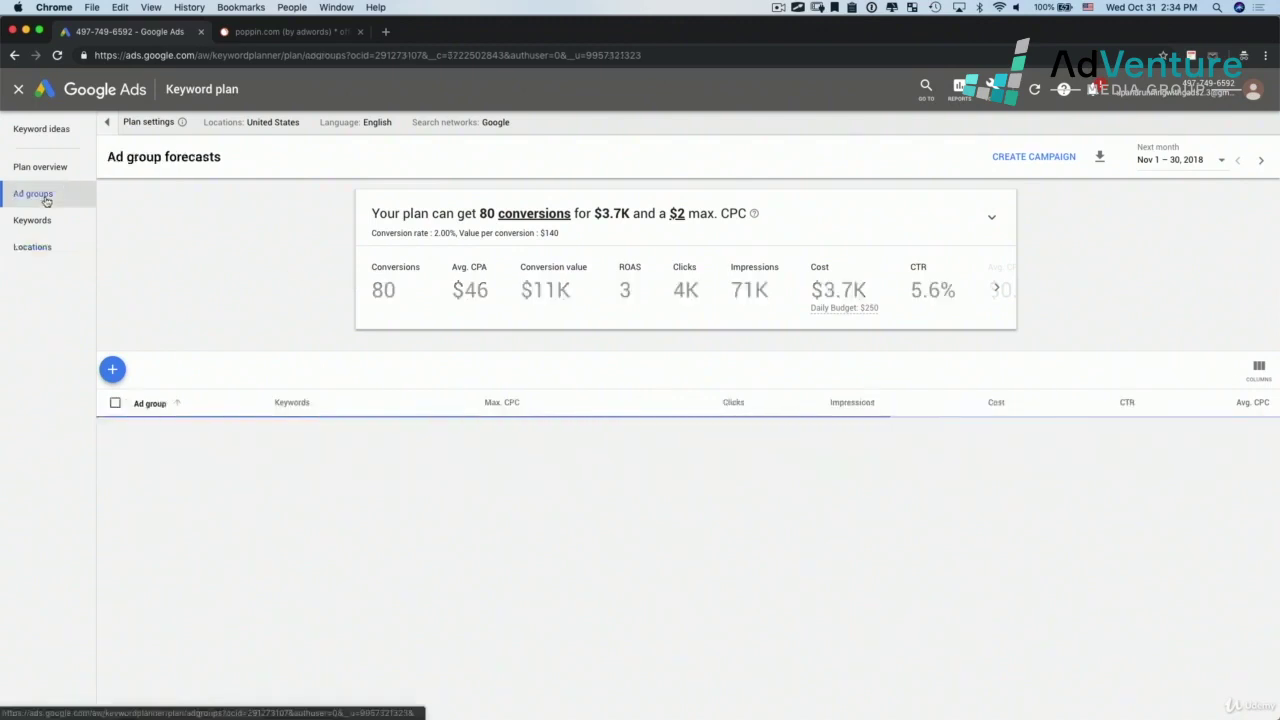
left_click(176, 432)
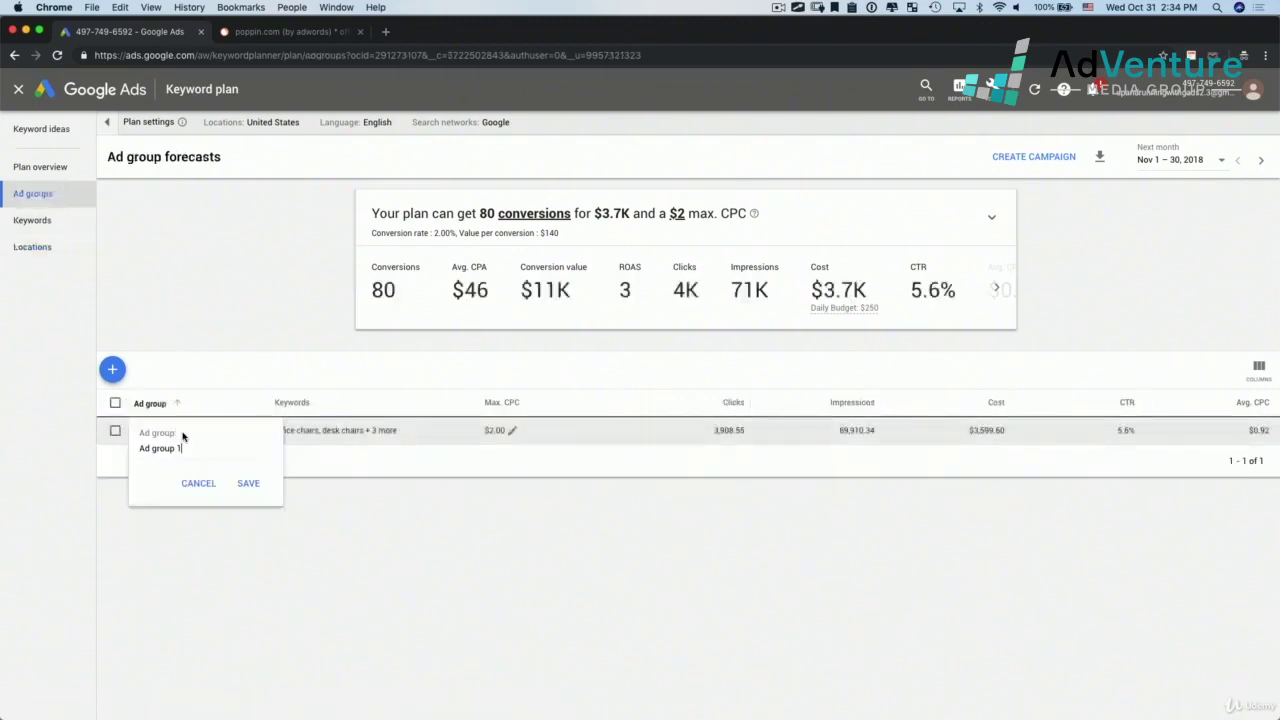
triple_click(166, 448)
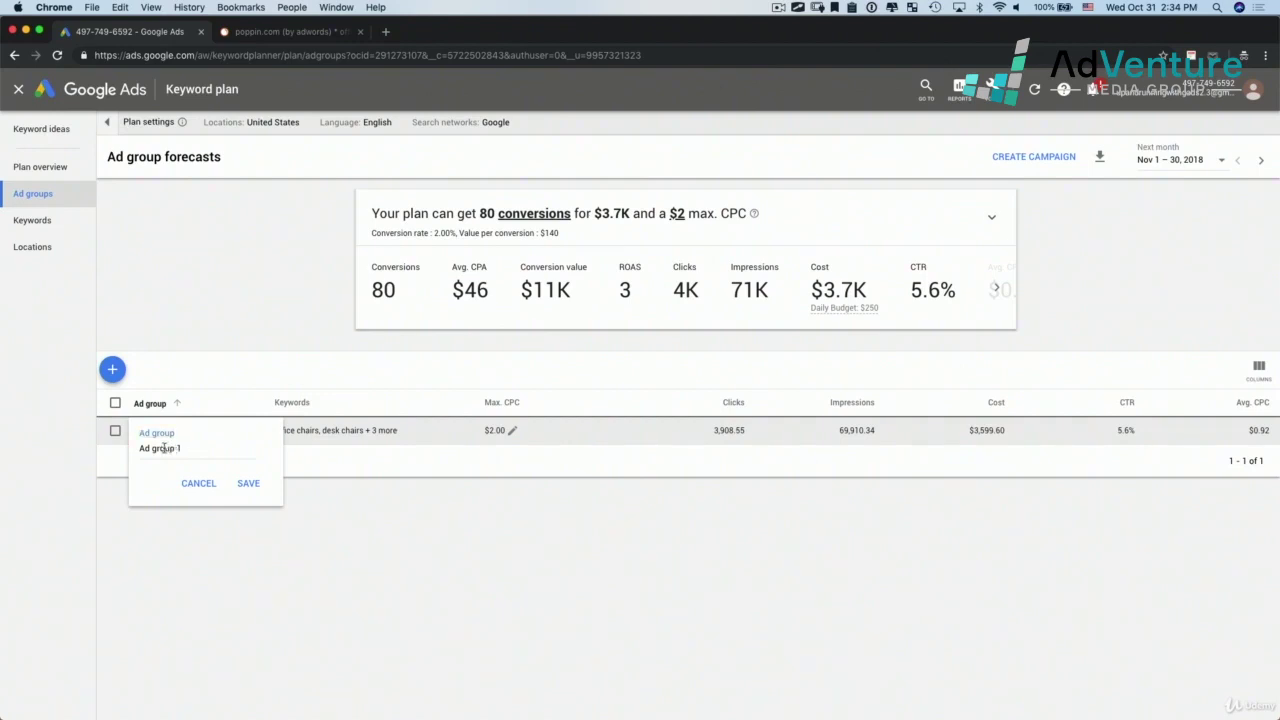
type("Office chairs (test")
left_click(248, 483)
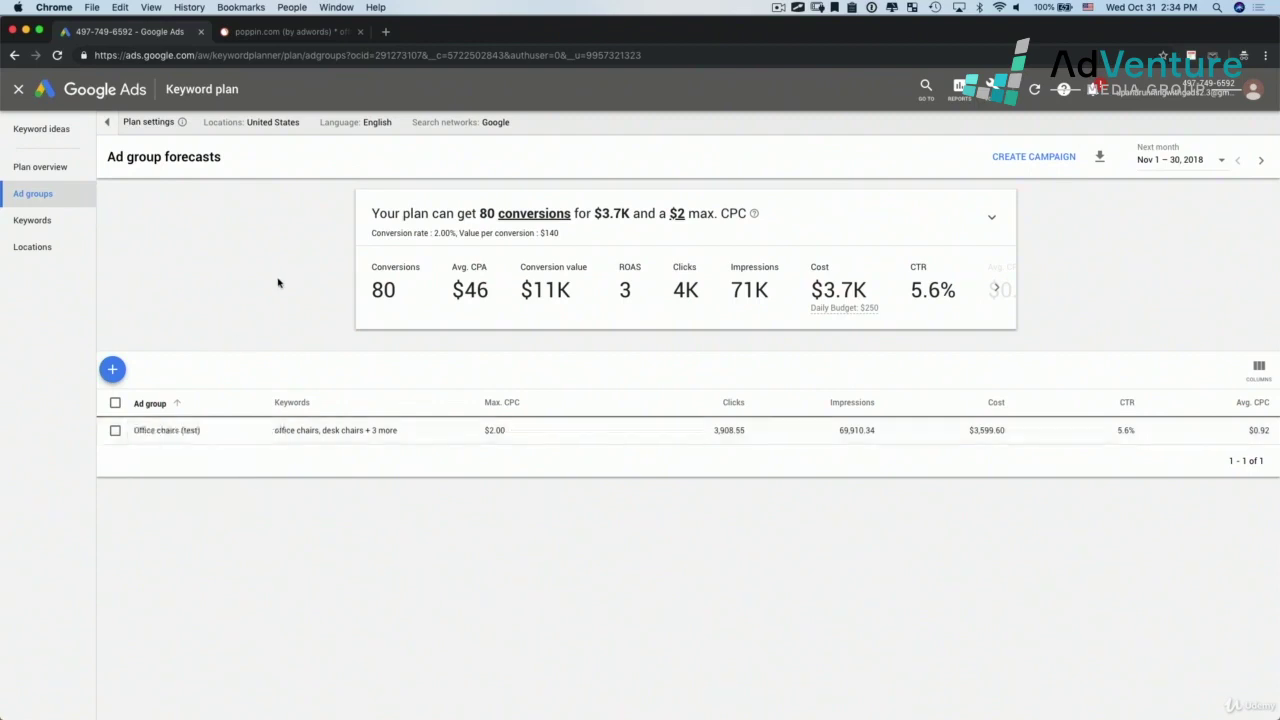
left_click(40, 167)
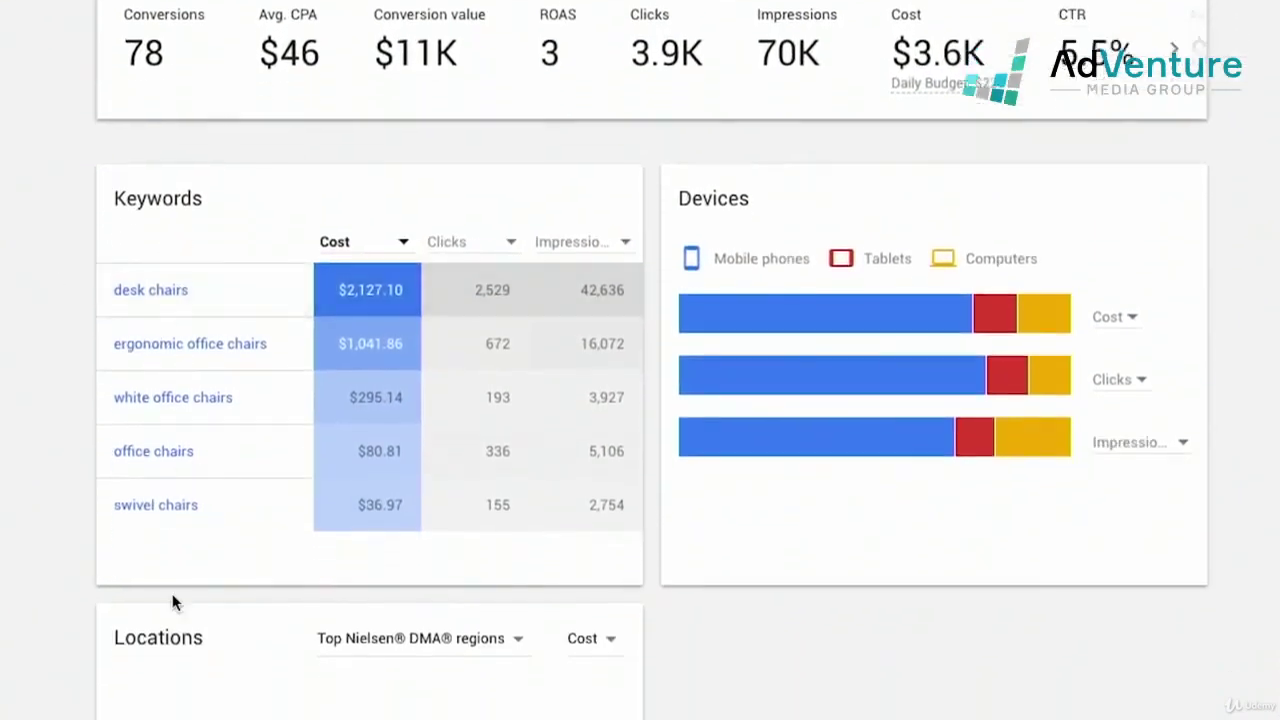
Step: Read the Devices chart values on the Plan overview, then begin creating a campaign from the plan
scroll(34, 606, "down", 2)
scroll(956, 573, "up", 5)
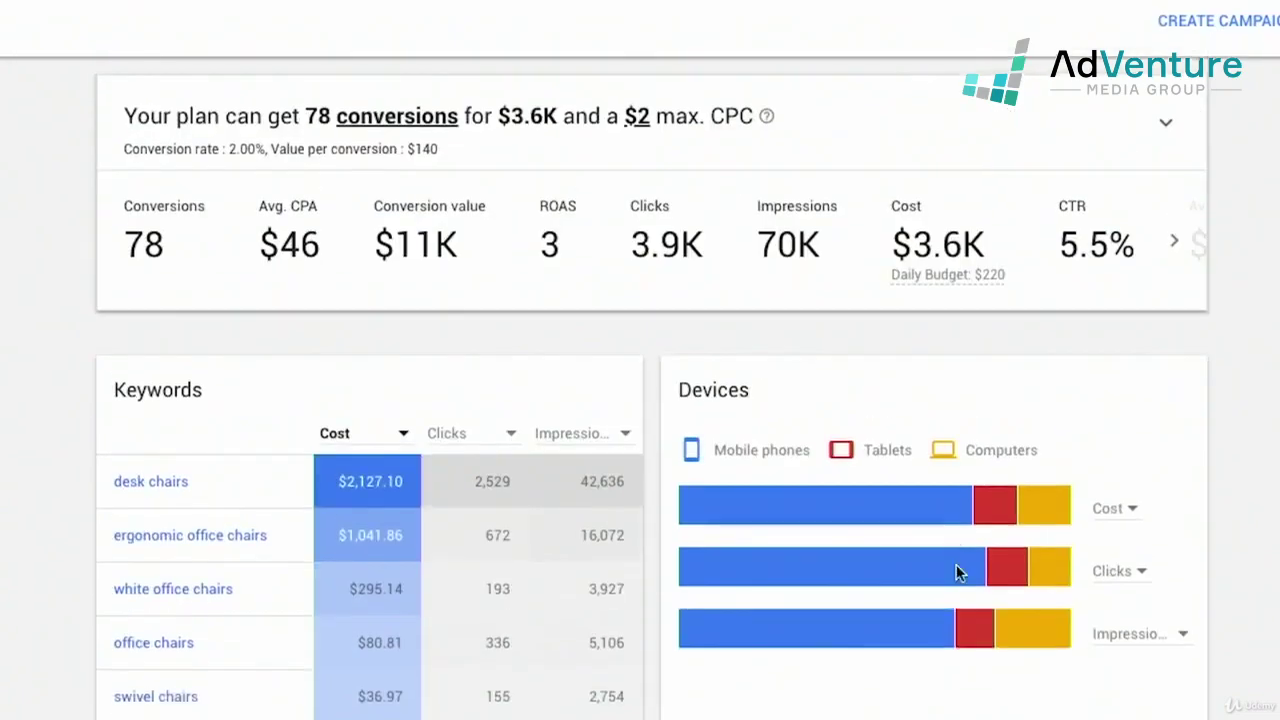
mouse_move(856, 522)
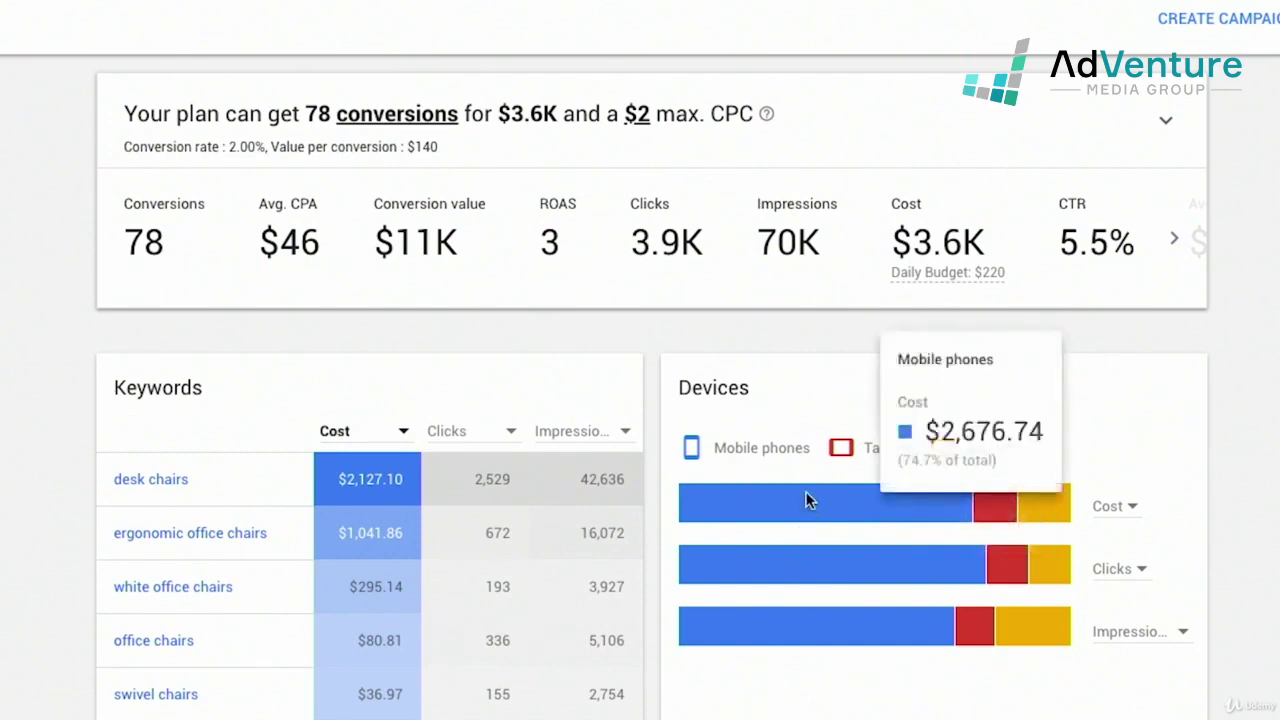
mouse_move(806, 563)
mouse_move(793, 607)
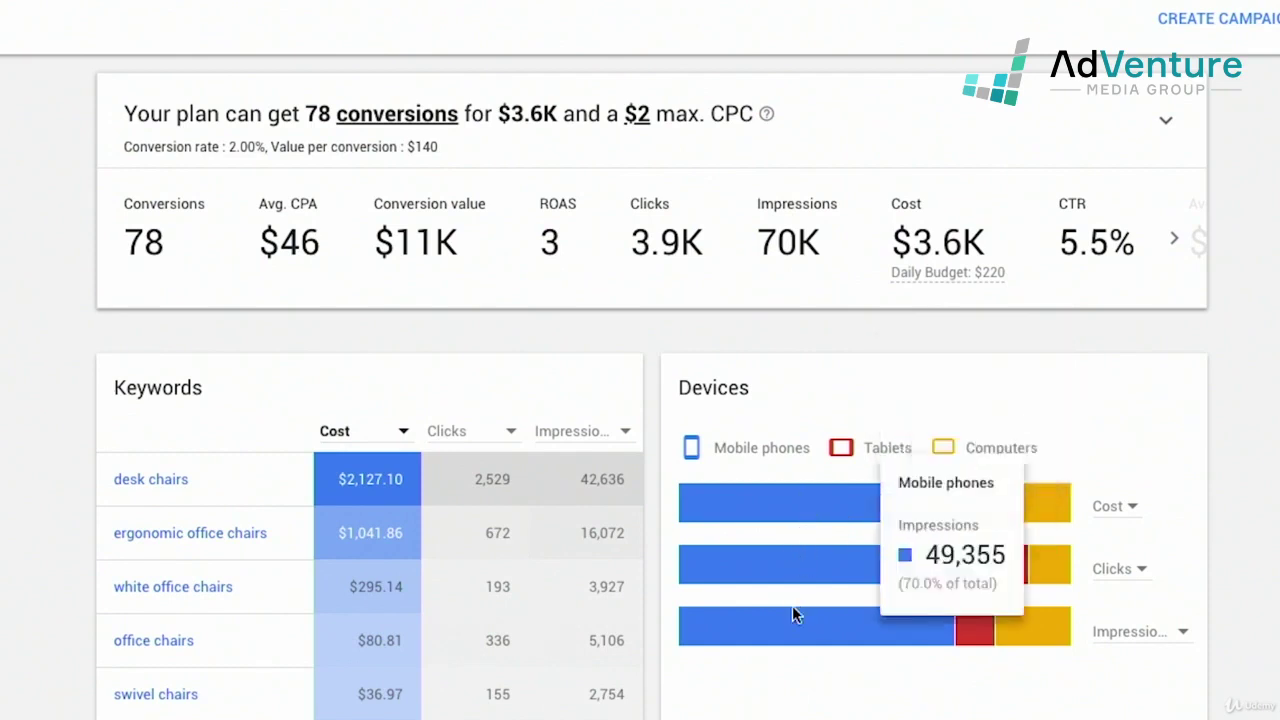
mouse_move(1055, 630)
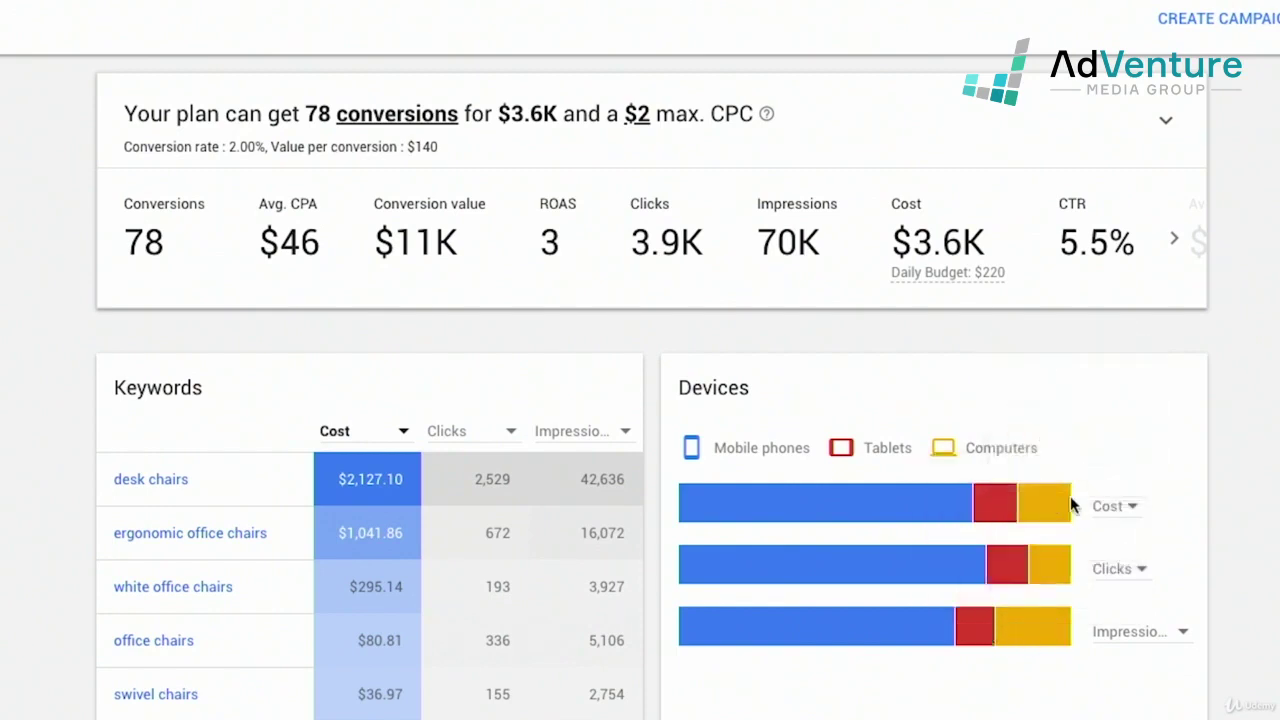
mouse_move(1062, 510)
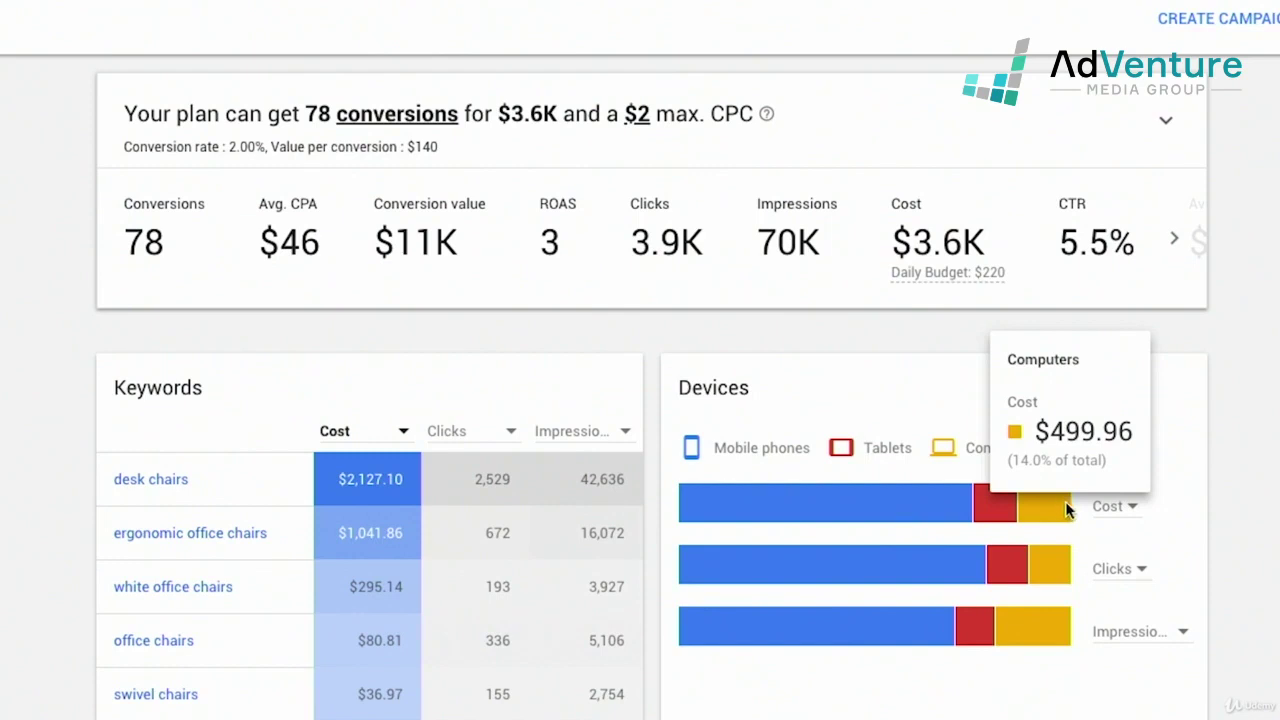
mouse_move(1007, 562)
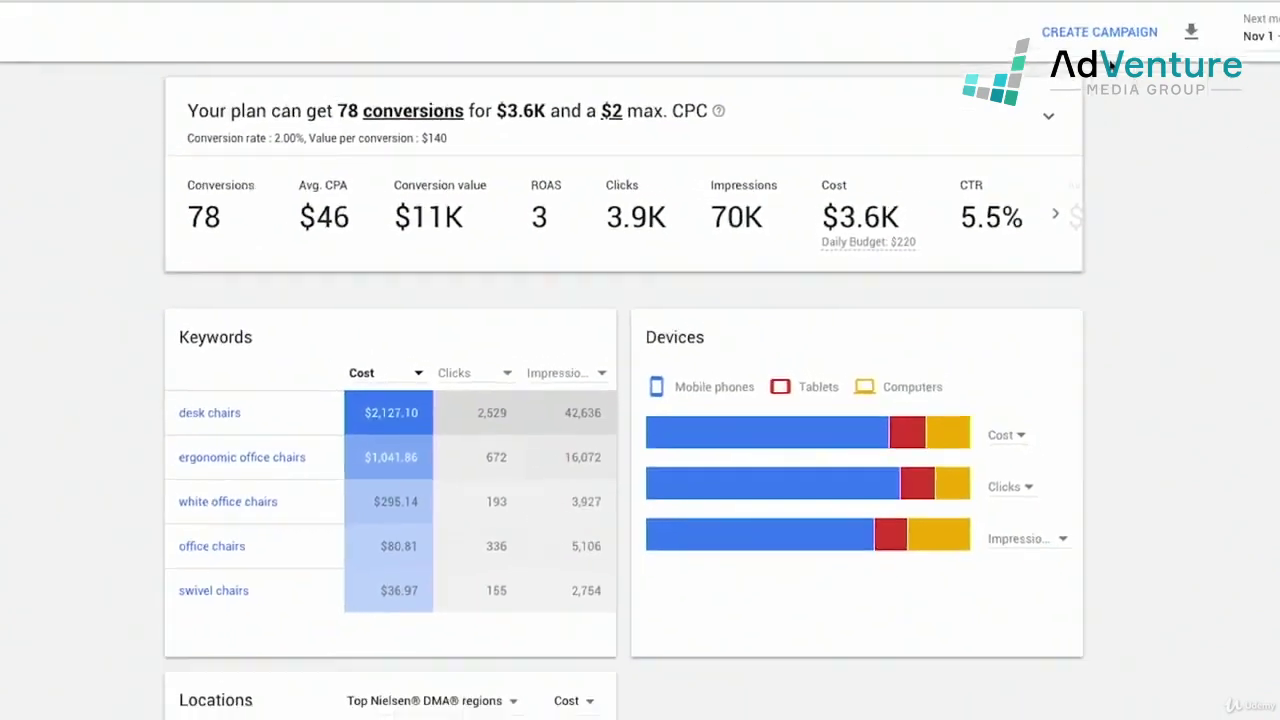
left_click(1108, 31)
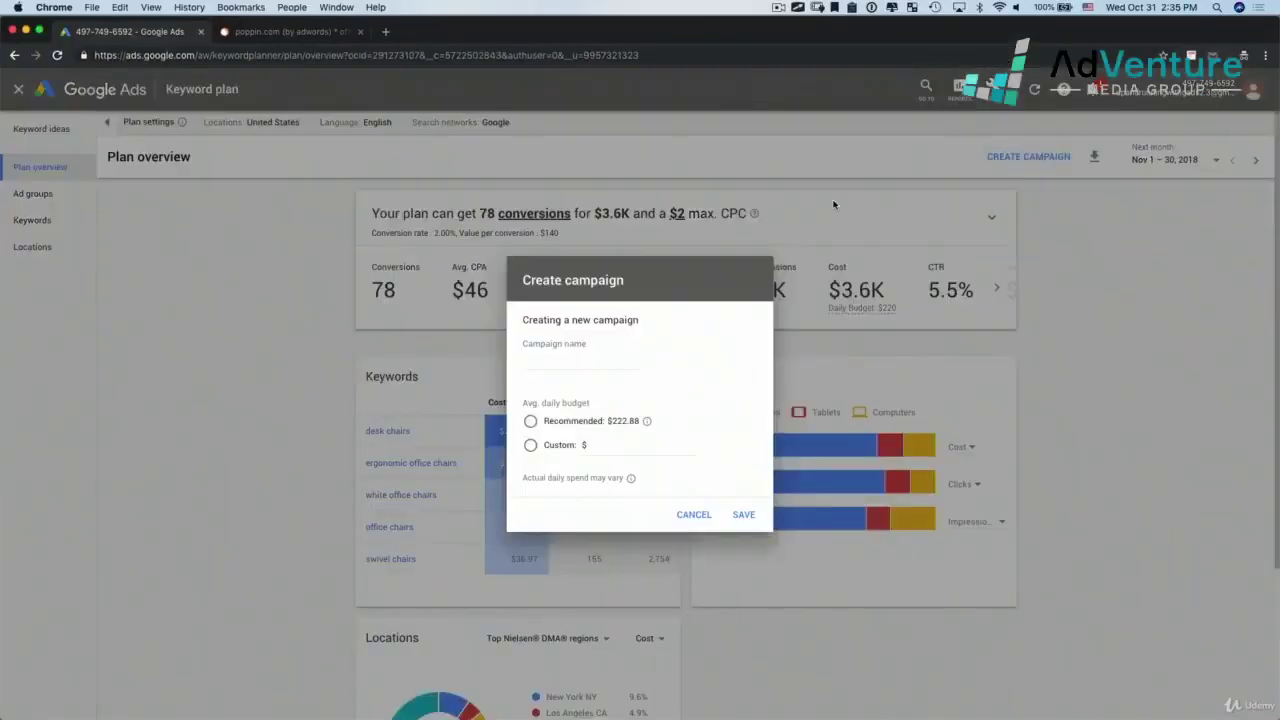
Step: Create the campaign 'Planner campaign' with a custom $50 daily budget, then start a new plan
left_click(565, 362)
type("Planner camps")
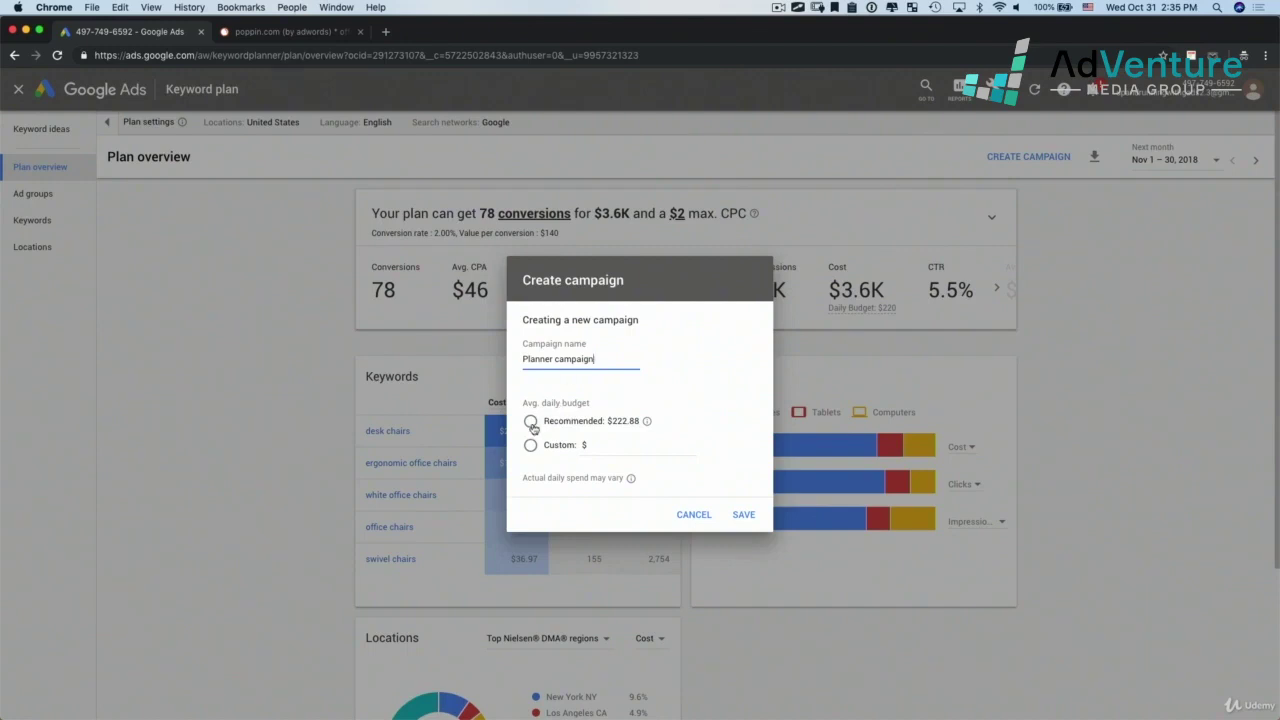
left_click(530, 445)
left_click(625, 443)
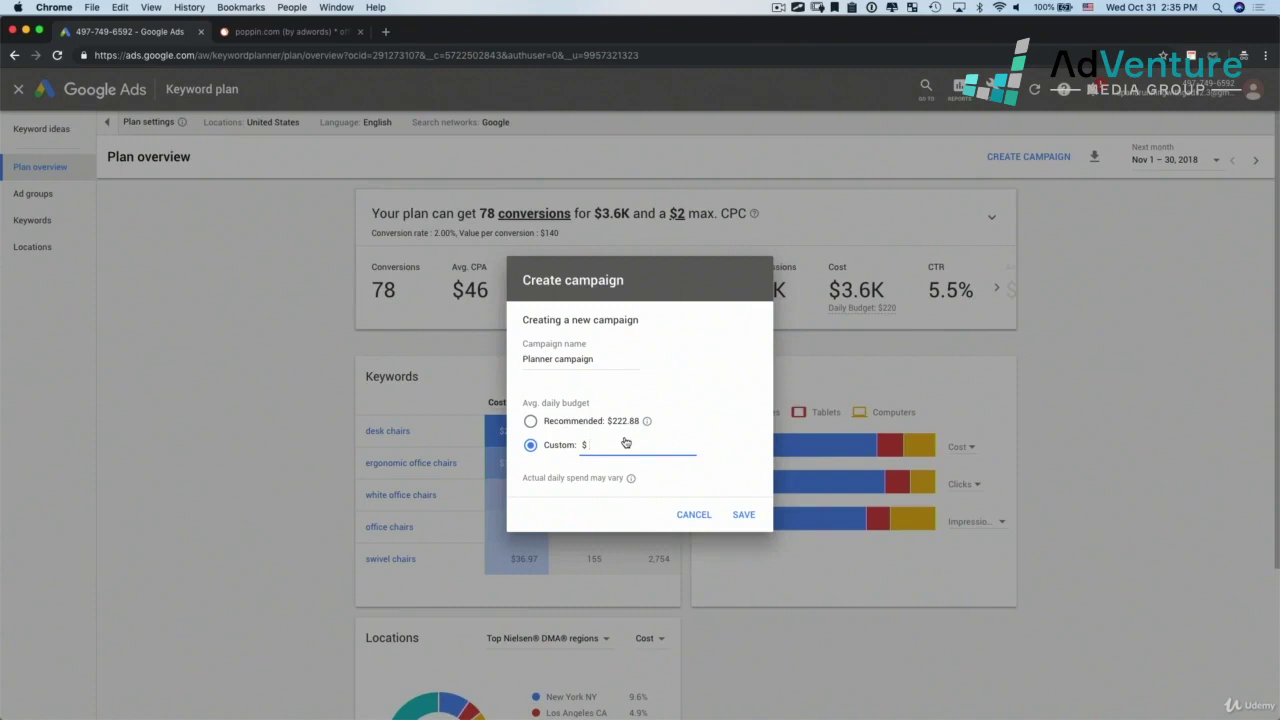
type("50")
left_click(662, 466)
left_click(740, 514)
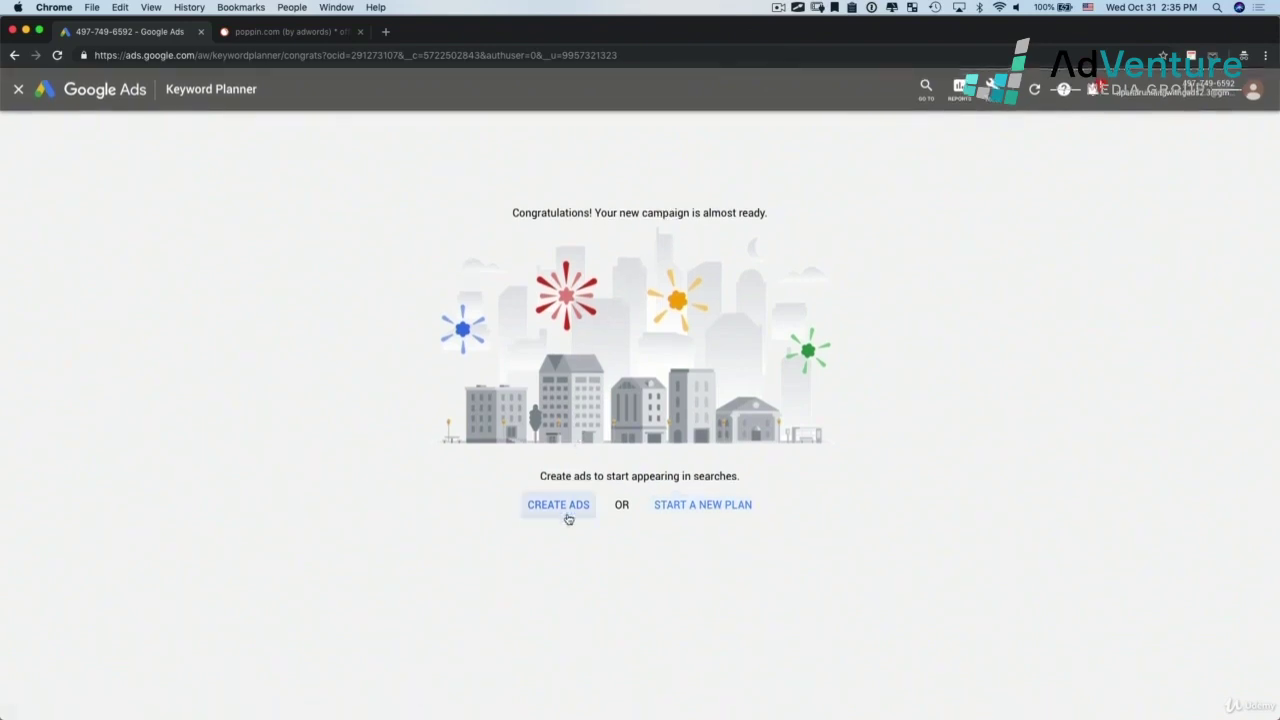
left_click(695, 507)
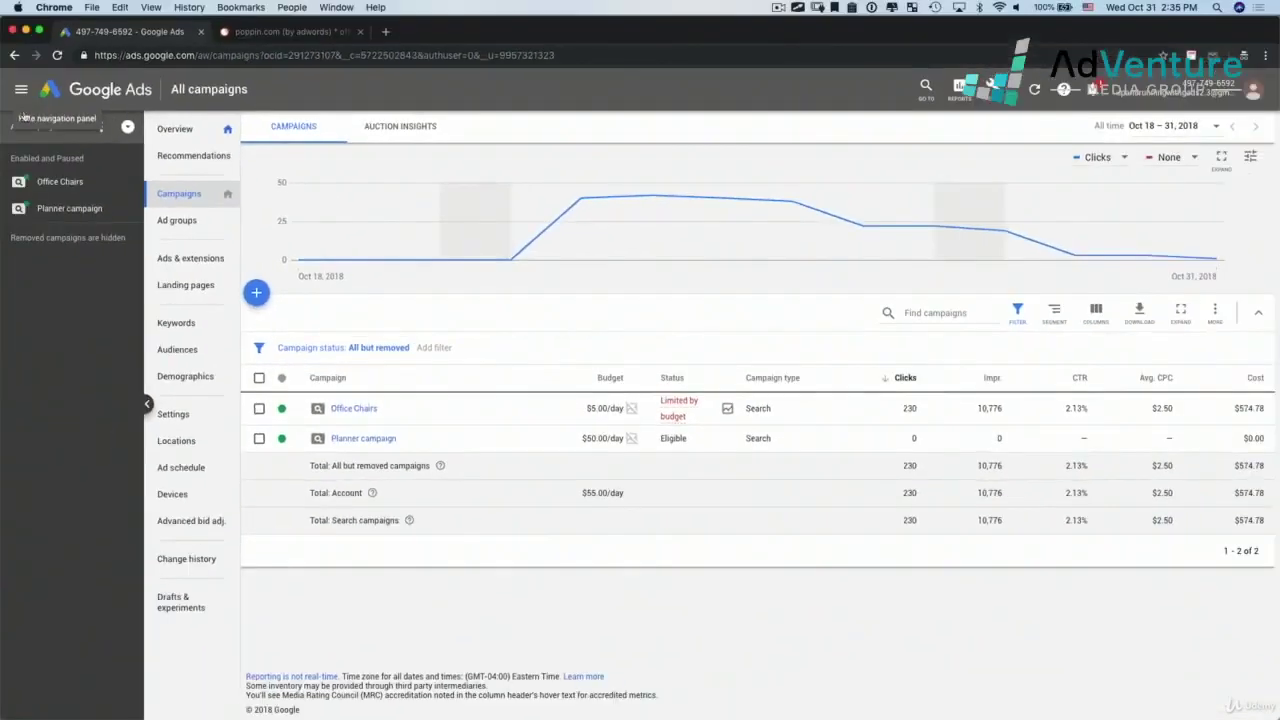
Step: Open Planner campaign's Office chairs (test) ad group to check its five keywords and bids
left_click(49, 212)
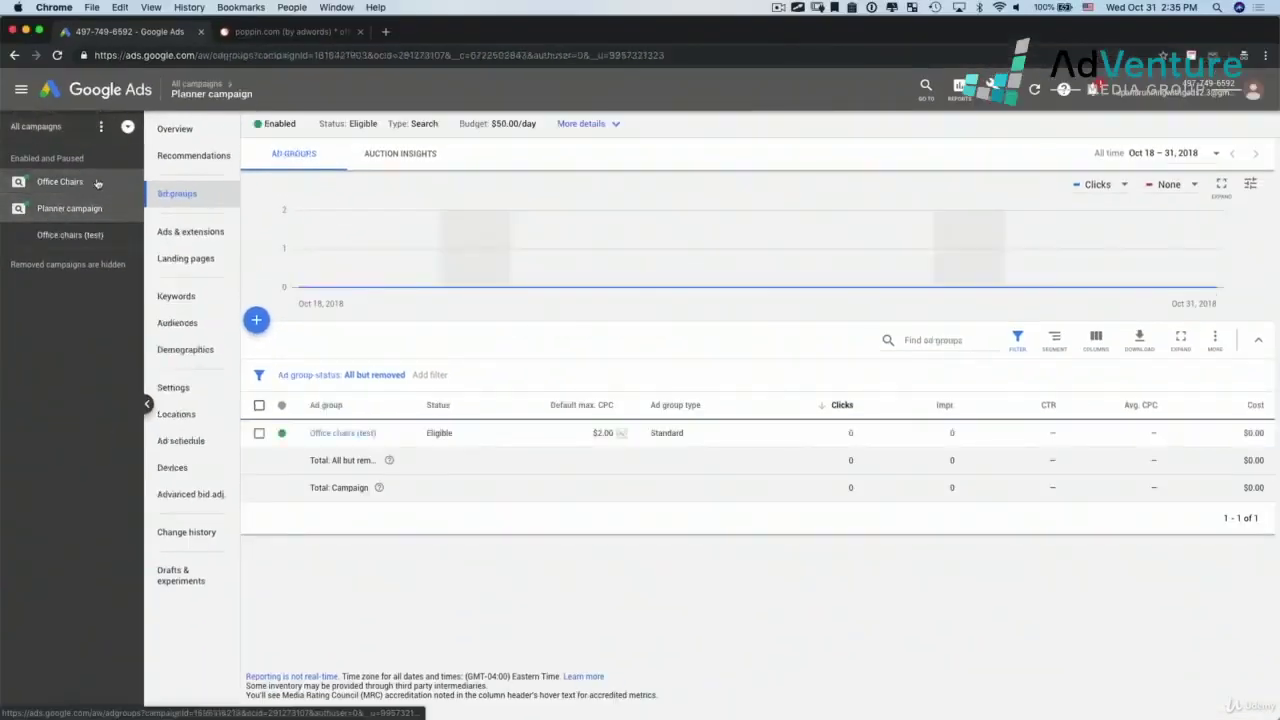
left_click(345, 433)
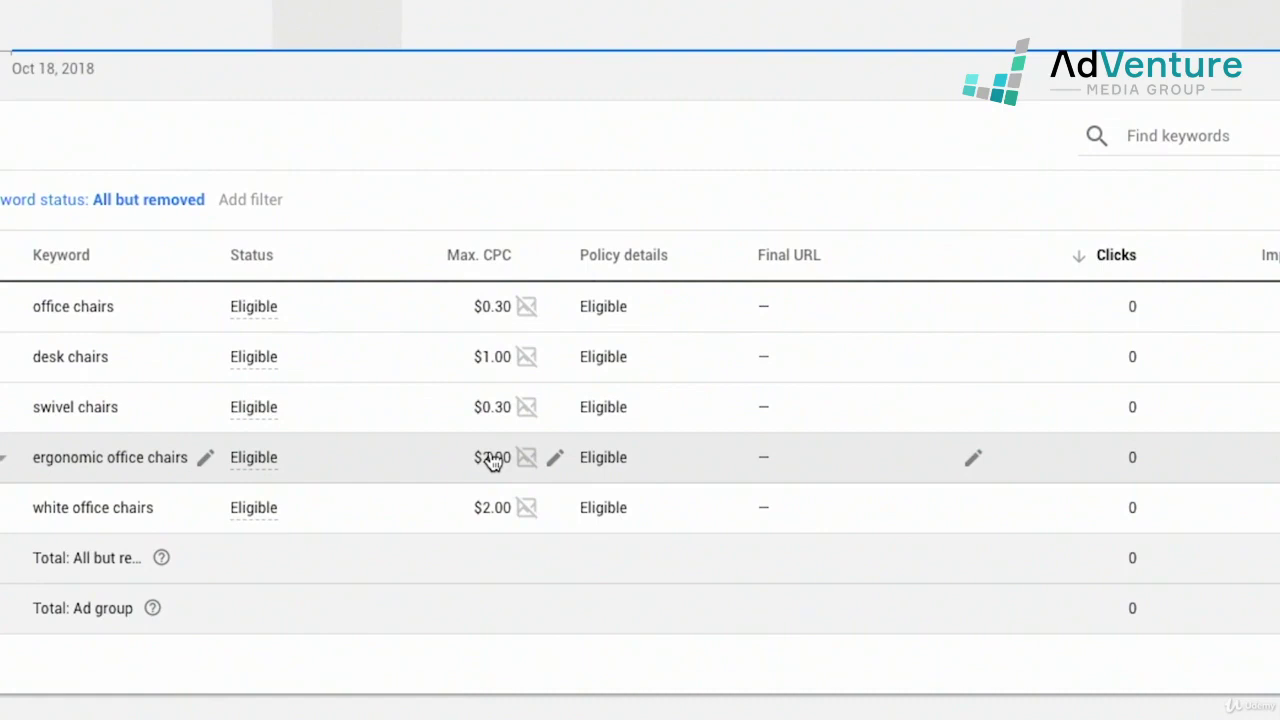
key("b")
left_click(425, 322)
mouse_move(500, 283)
left_mouse_down()
mouse_move(491, 291)
mouse_move(508, 286)
left_mouse_up()
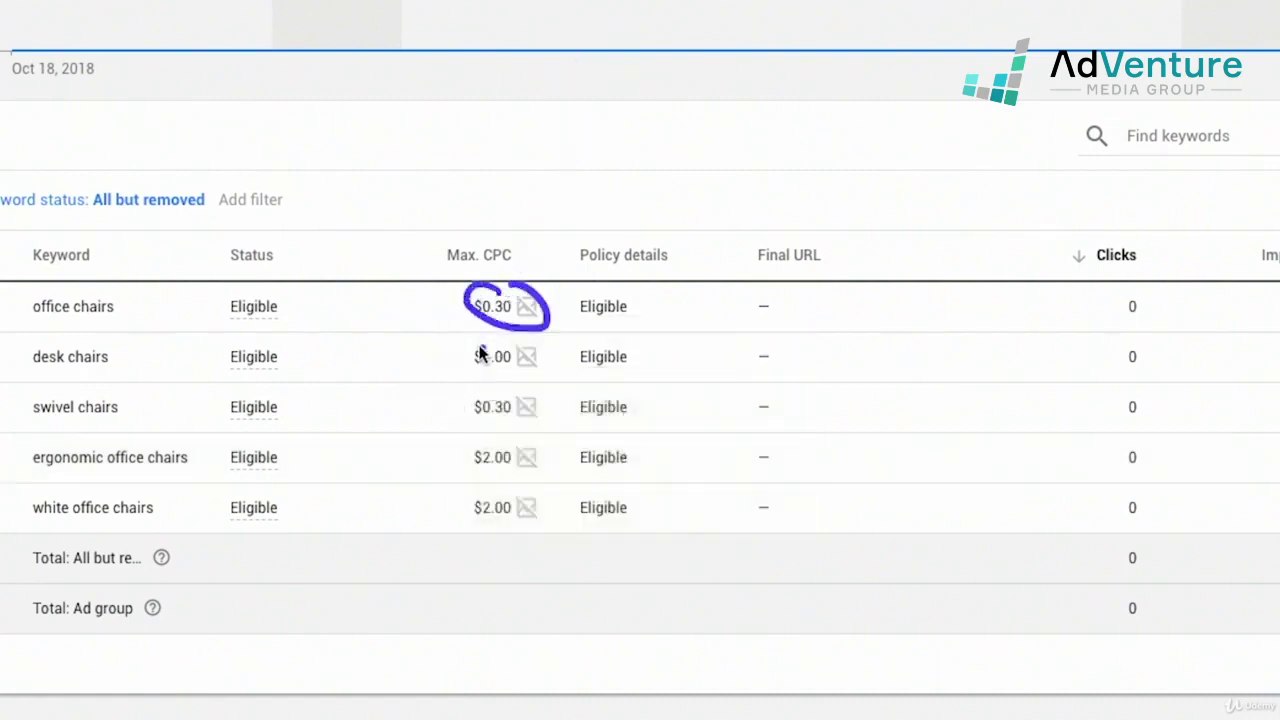
mouse_move(394, 340)
left_mouse_down()
mouse_move(447, 312)
mouse_move(465, 345)
mouse_move(528, 340)
mouse_move(503, 400)
mouse_move(497, 486)
mouse_move(523, 489)
left_mouse_up()
left_click(465, 375)
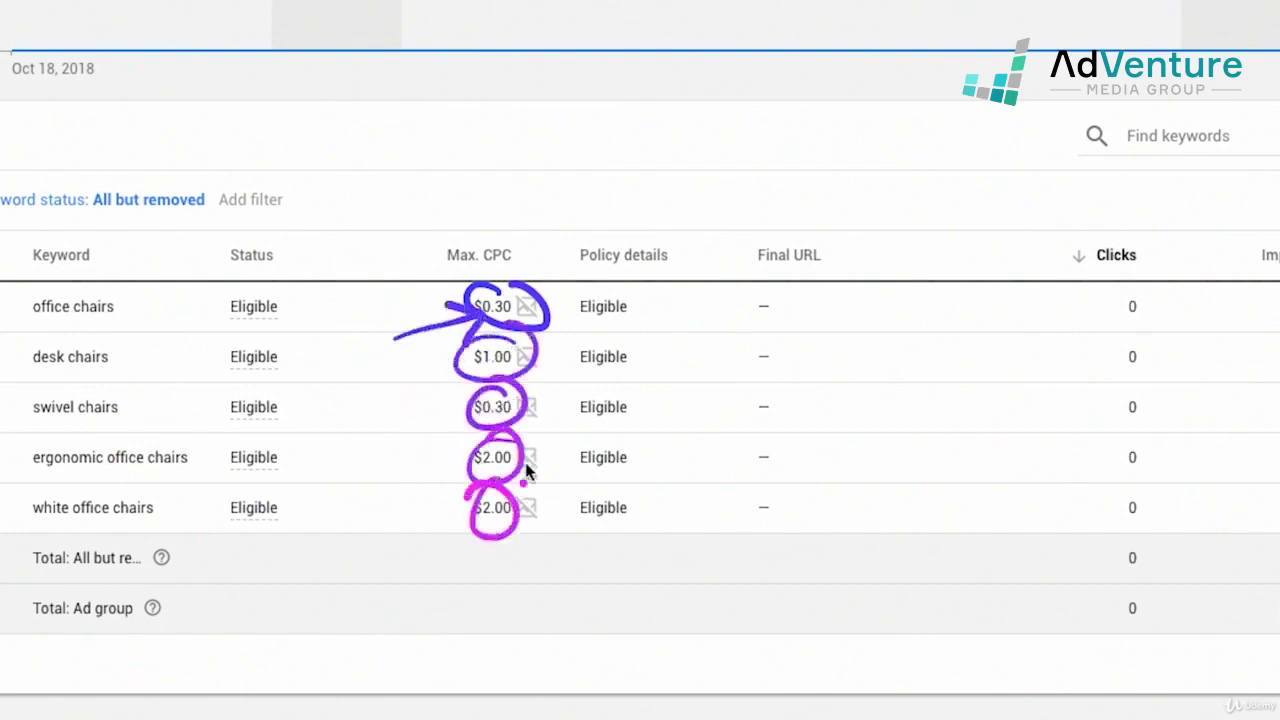
key("Escape")
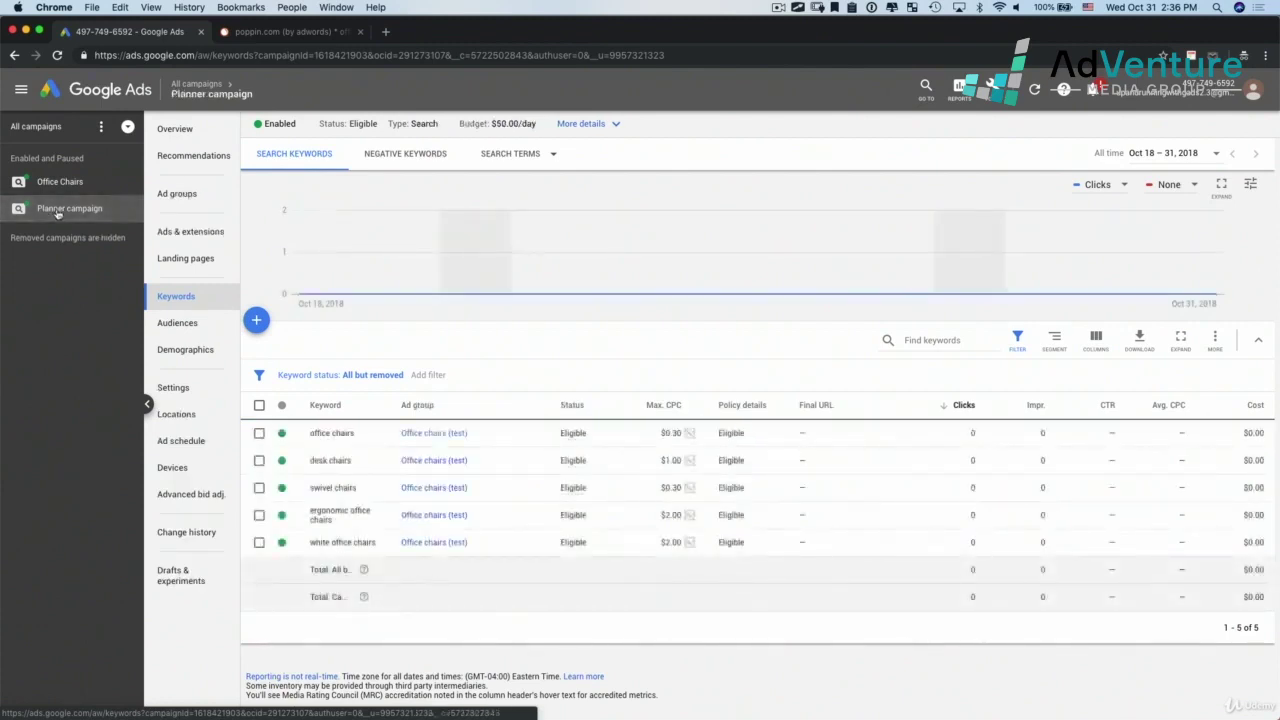
Step: View the Office chairs (test) ads, then go to Planner campaign's empty ads list
mouse_move(58, 212)
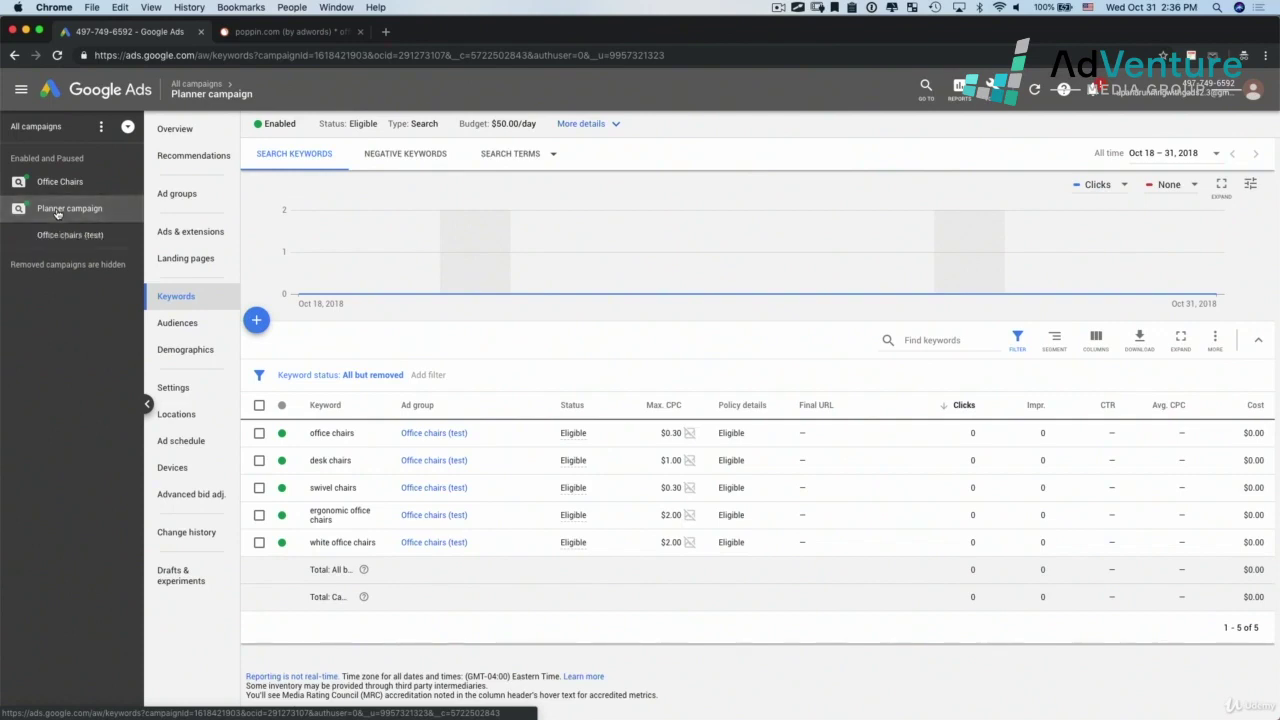
left_click(63, 235)
left_click(190, 194)
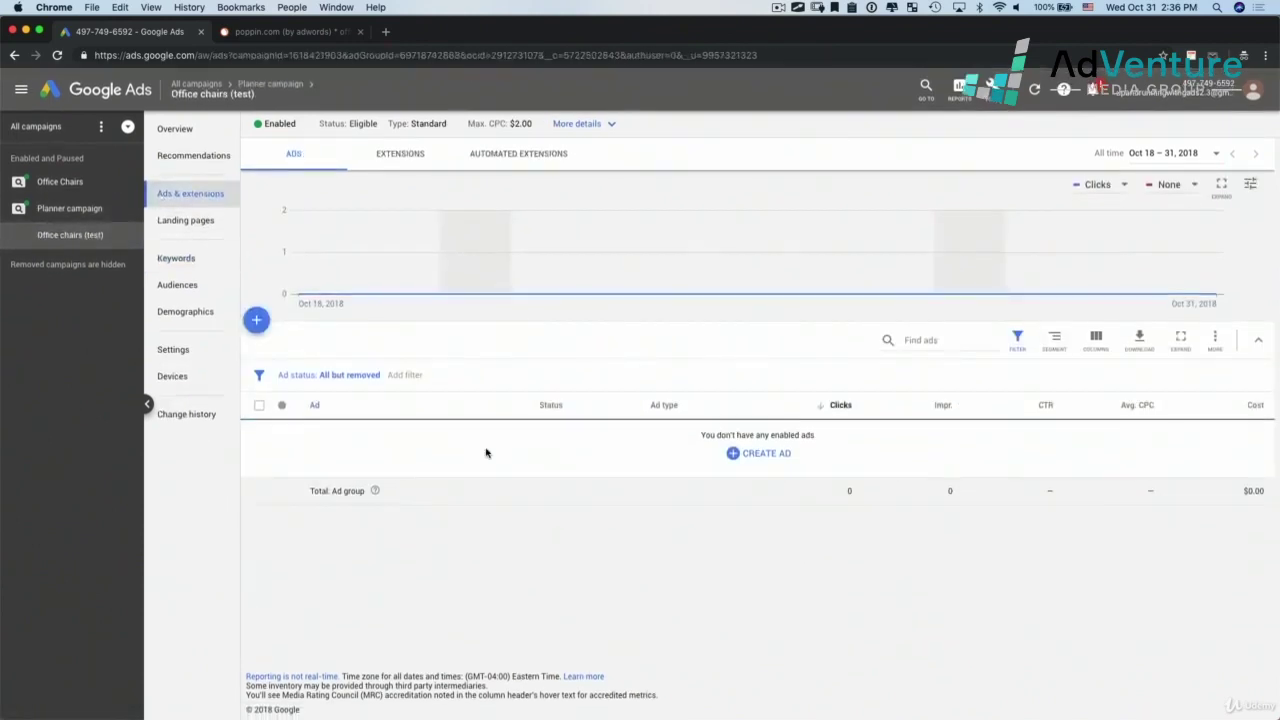
left_click(84, 211)
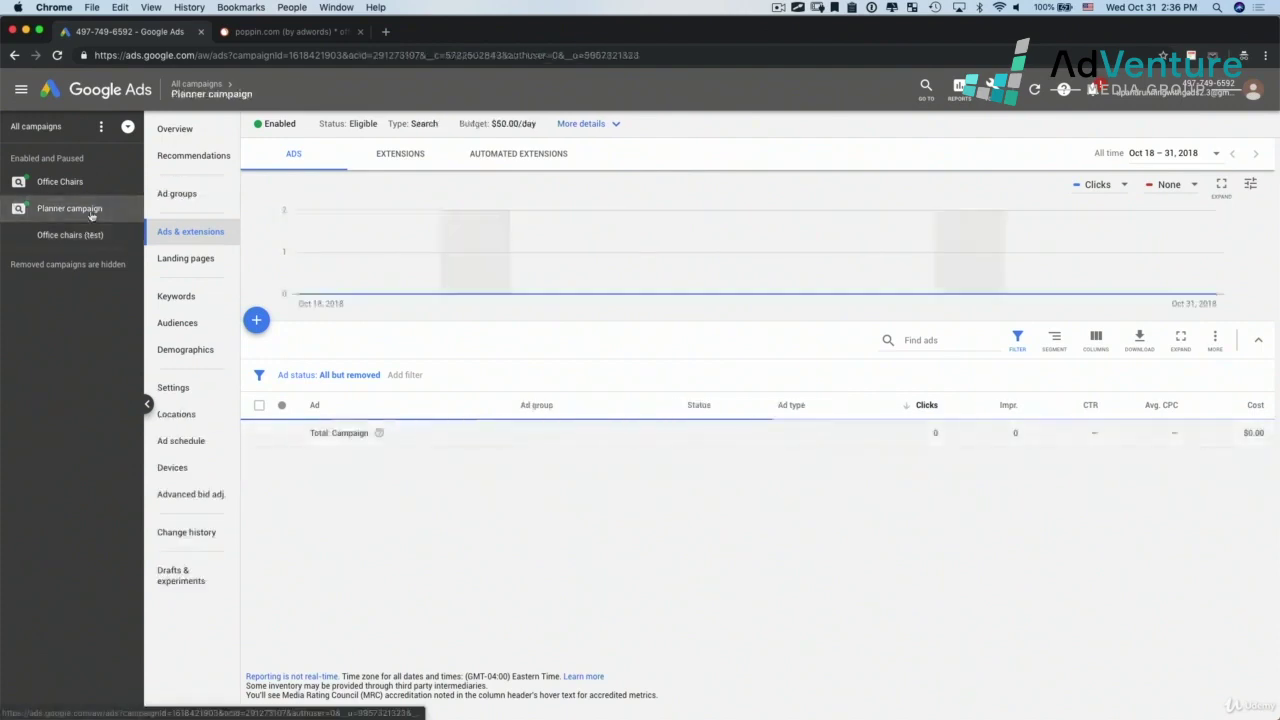